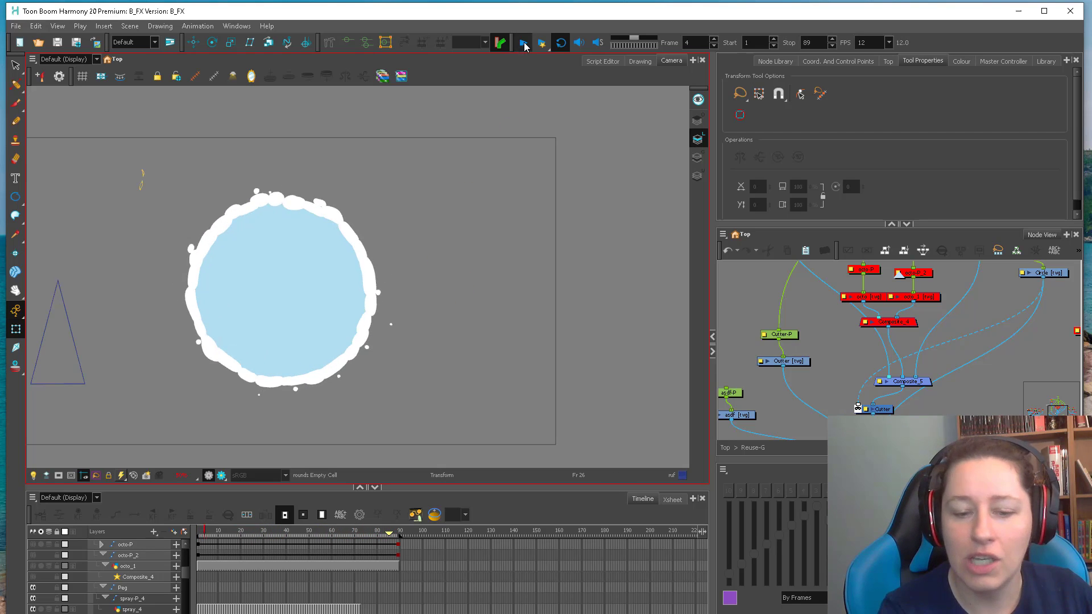
Select every stroke of the outer splash ring drawing on frame 6 and scrub through its frames to examine how it is drawn
click(261, 342)
key(2)
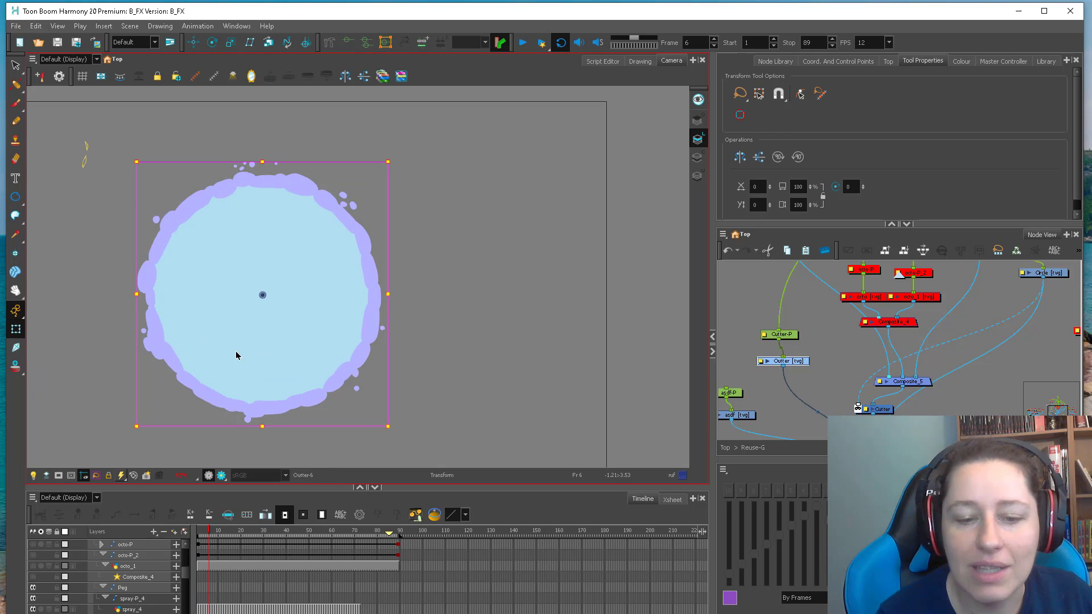
drag(433, 296, 483, 312)
key(alt+s)
key(ctrl+a)
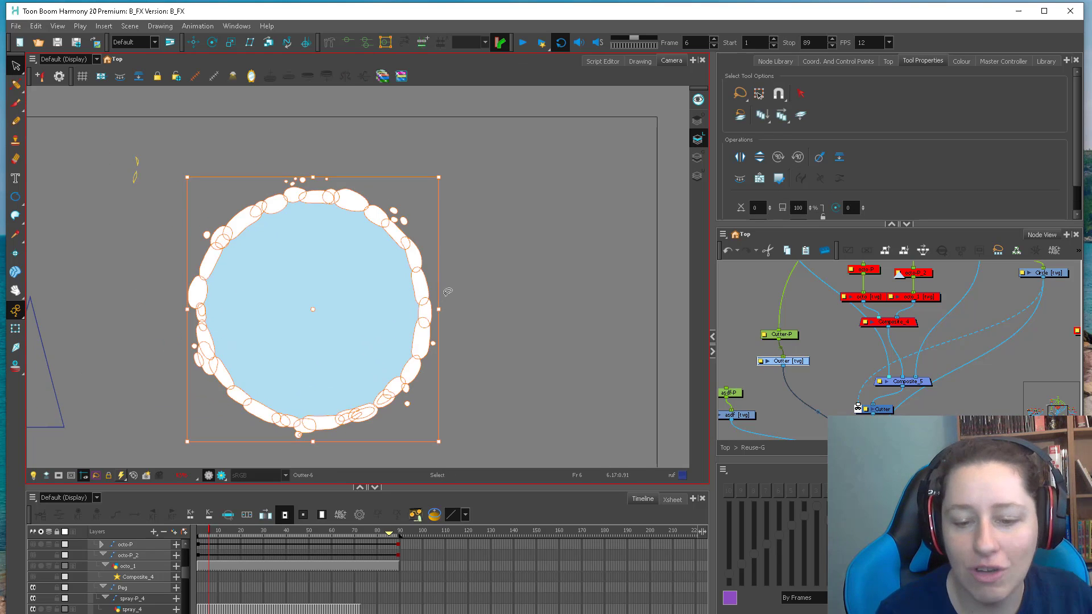
drag(223, 530, 231, 530)
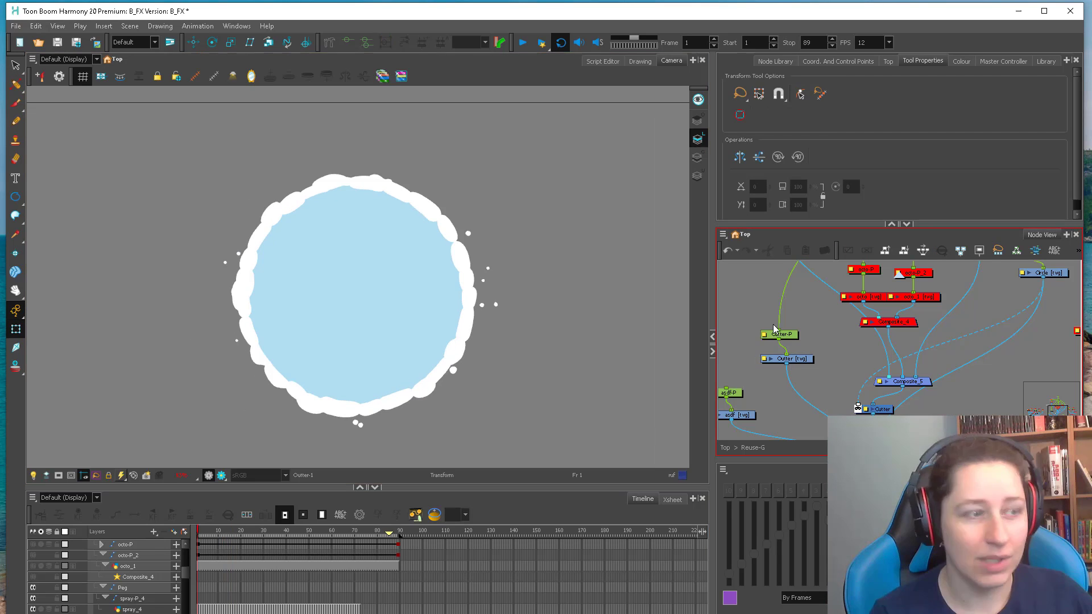
Select the outer ring on frame 1 and examine its pivot against the centre of the field grid
click(451, 364)
drag(492, 380, 433, 385)
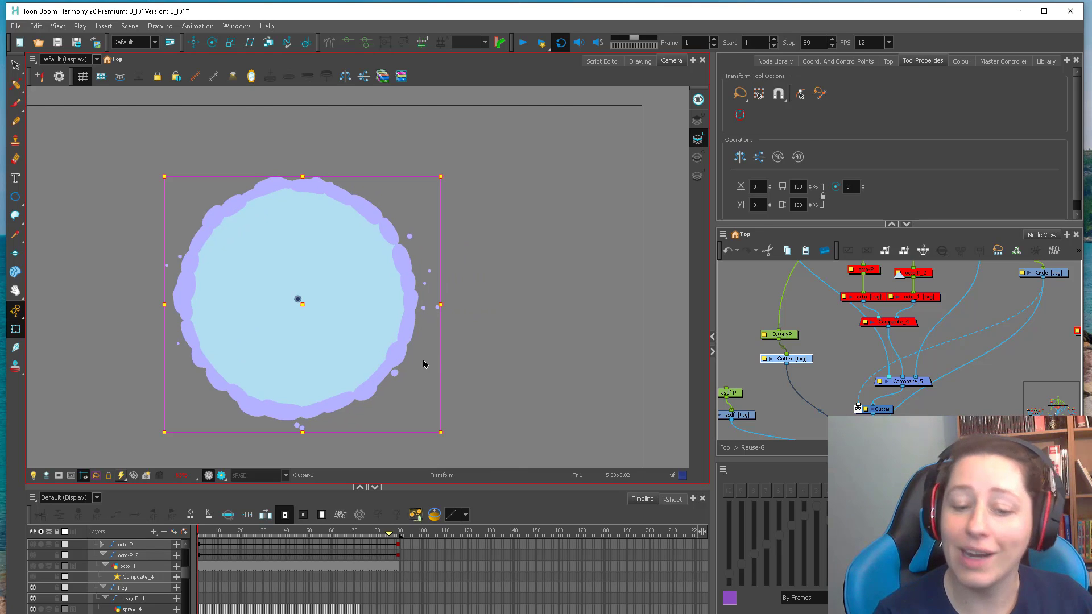
key(alt+s)
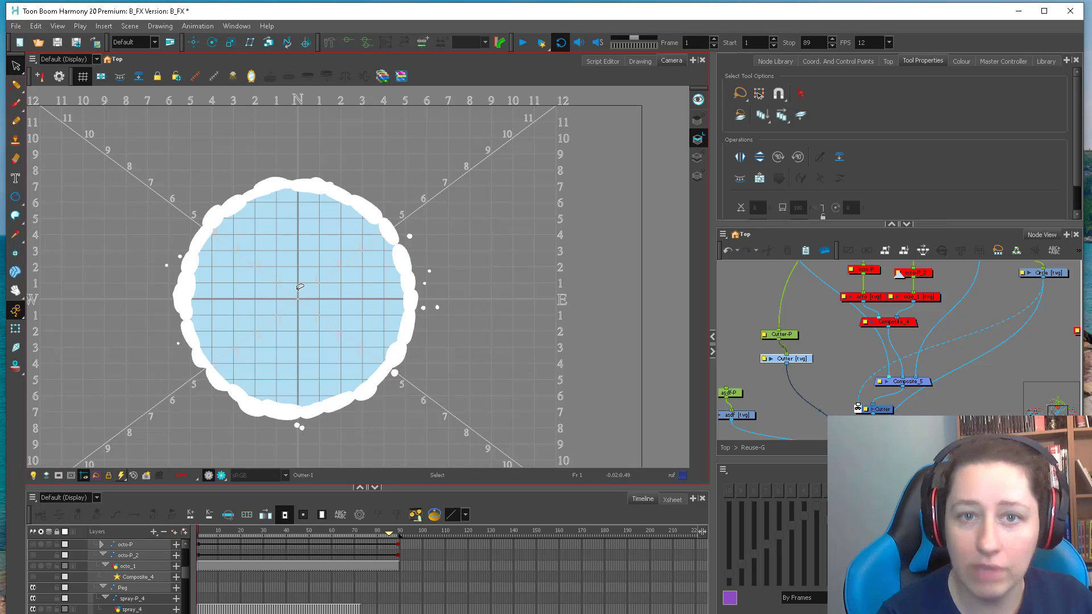
click(15, 329)
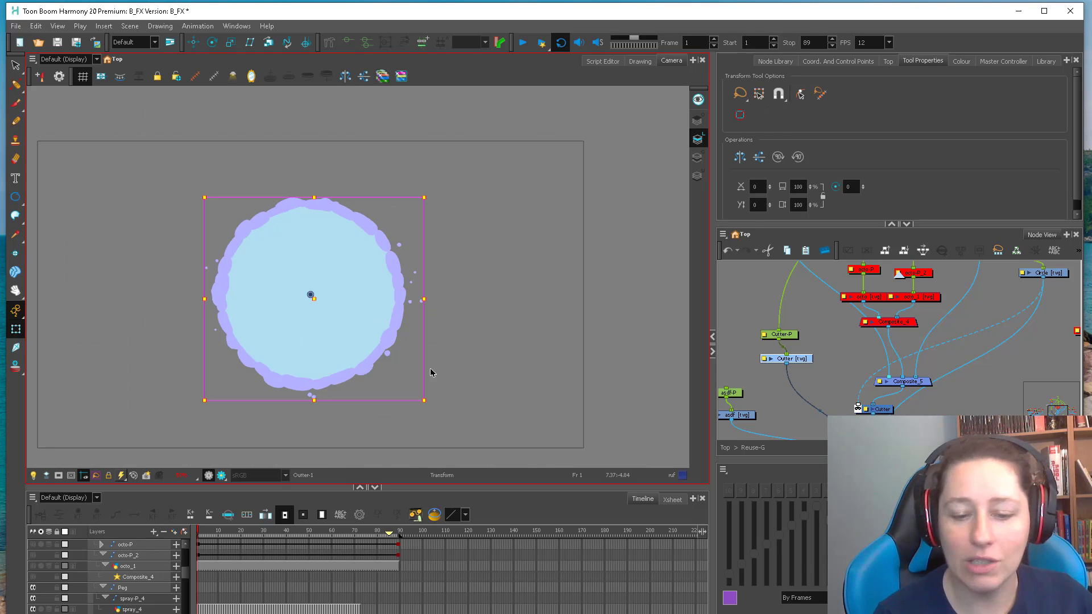
Try rotating the outer ring around its pivot and undo the rotation
mouse_move(430, 401)
mouse_down()
mouse_move(472, 341)
mouse_move(488, 273)
mouse_move(207, 215)
mouse_move(434, 367)
mouse_up()
key(ctrl+z)
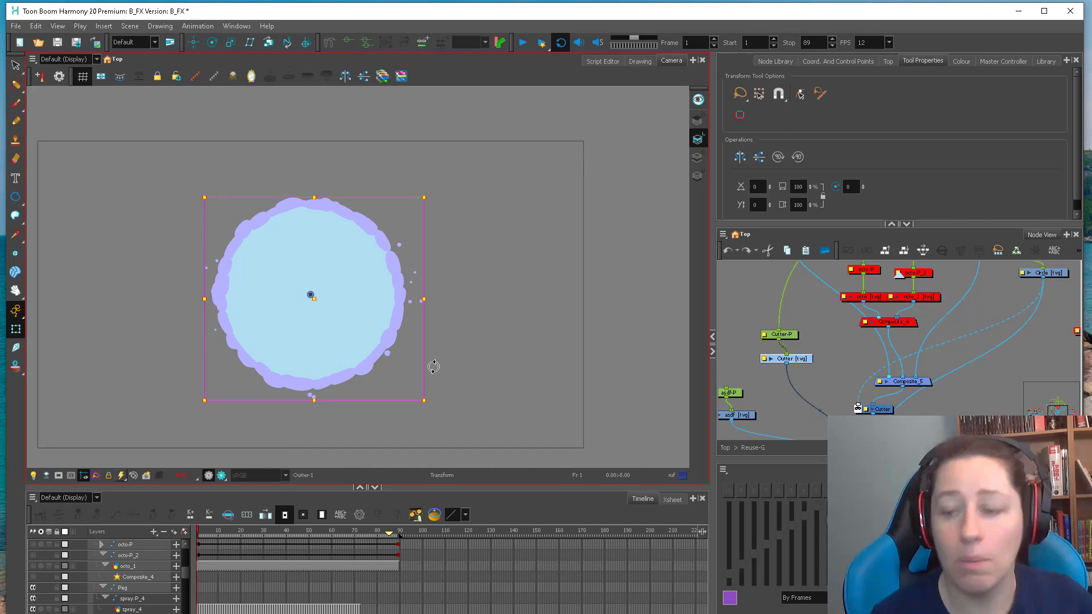
click(456, 282)
key(ctrl+z)
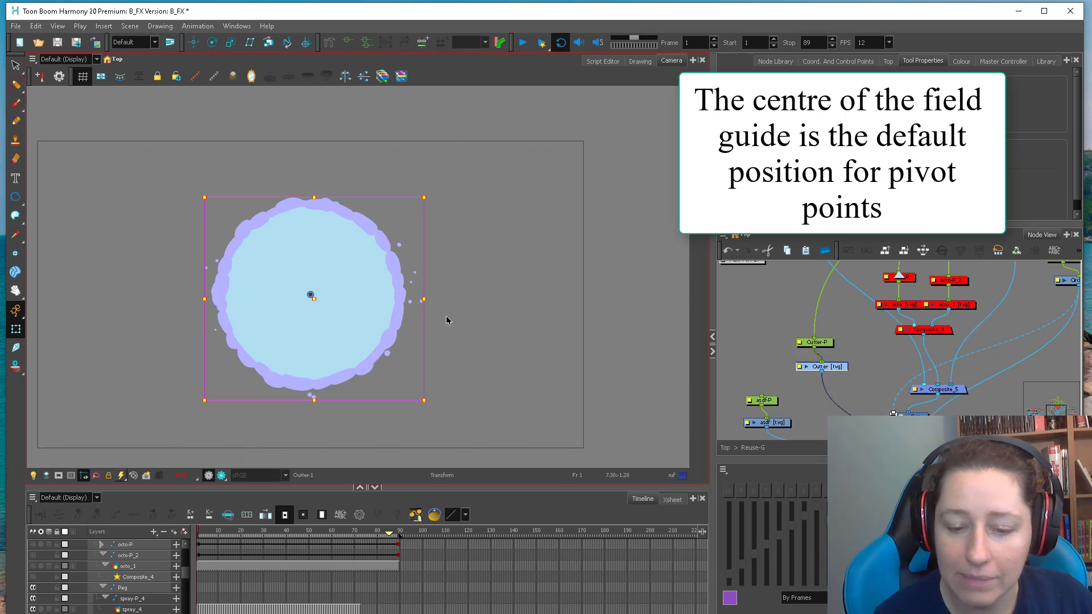
Disable the Outter drawing node and scrub through the timeline to view the blue circle alone
key(d)
drag(207, 533, 263, 533)
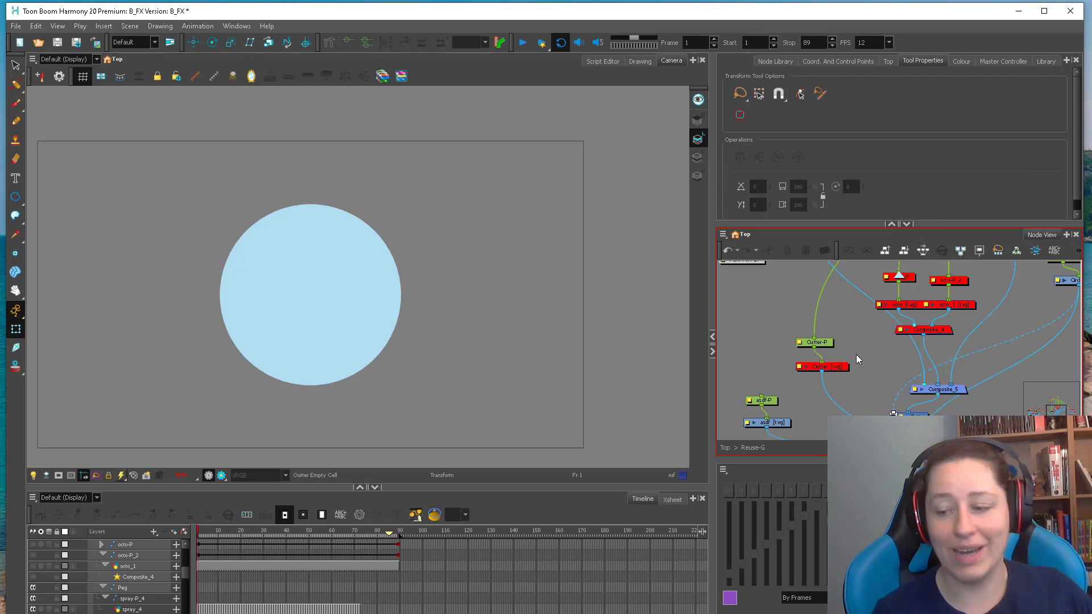
click(315, 531)
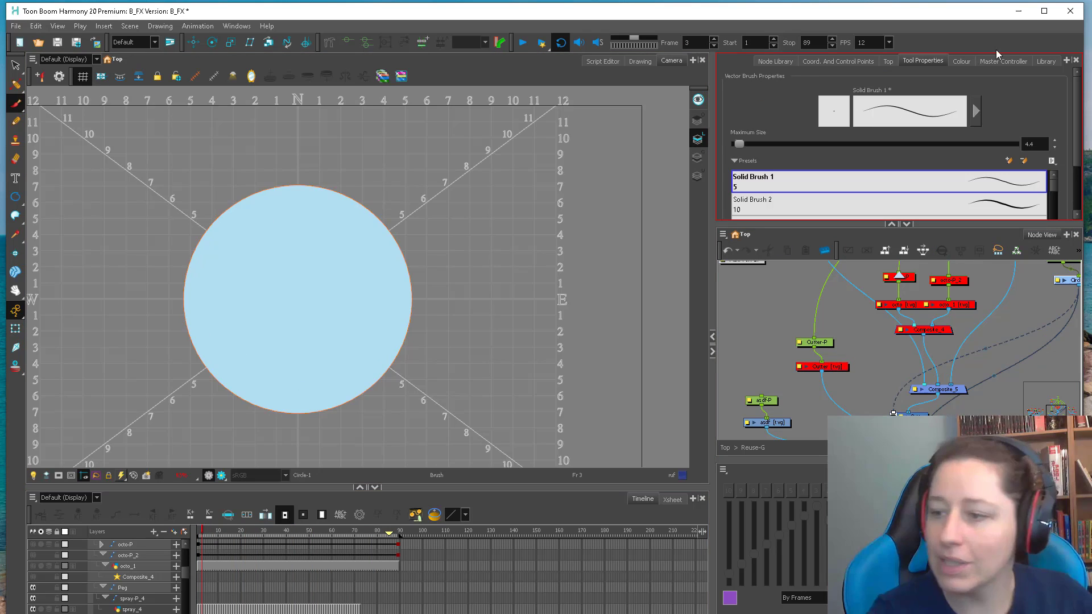
Sample the blue circle's New 25 colour and clear the circle from its frame 3 drawing
click(961, 61)
key(ctrl+a)
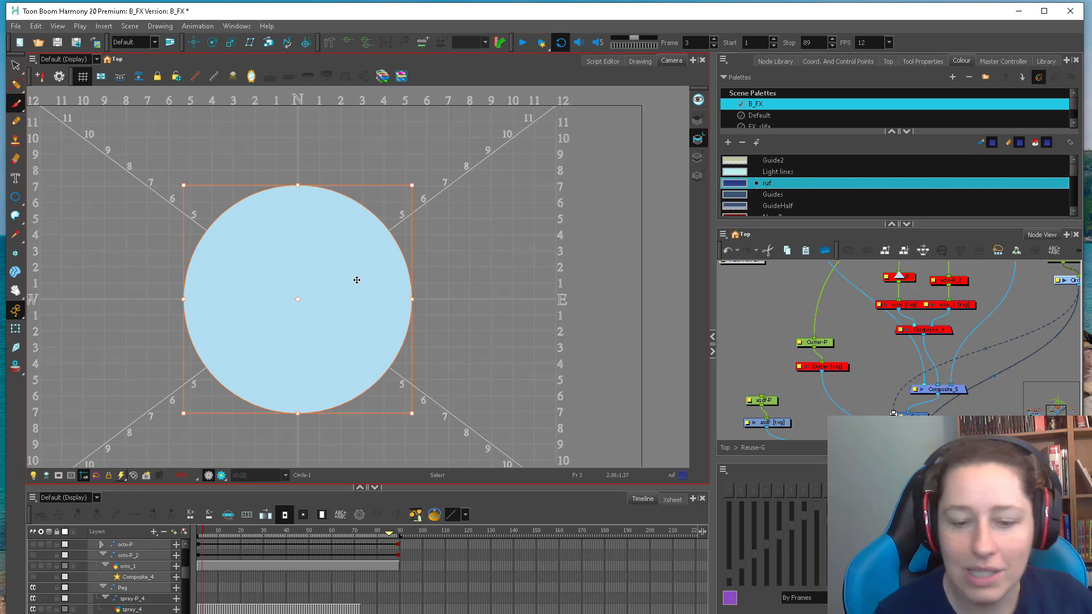
key(Escape)
key(d)
click(357, 278)
Try drawing a replacement circle outward from the centre of the field grid with the Ellipse tool
key(alt+s)
key(2)
key(2)
drag(292, 305, 688, 269)
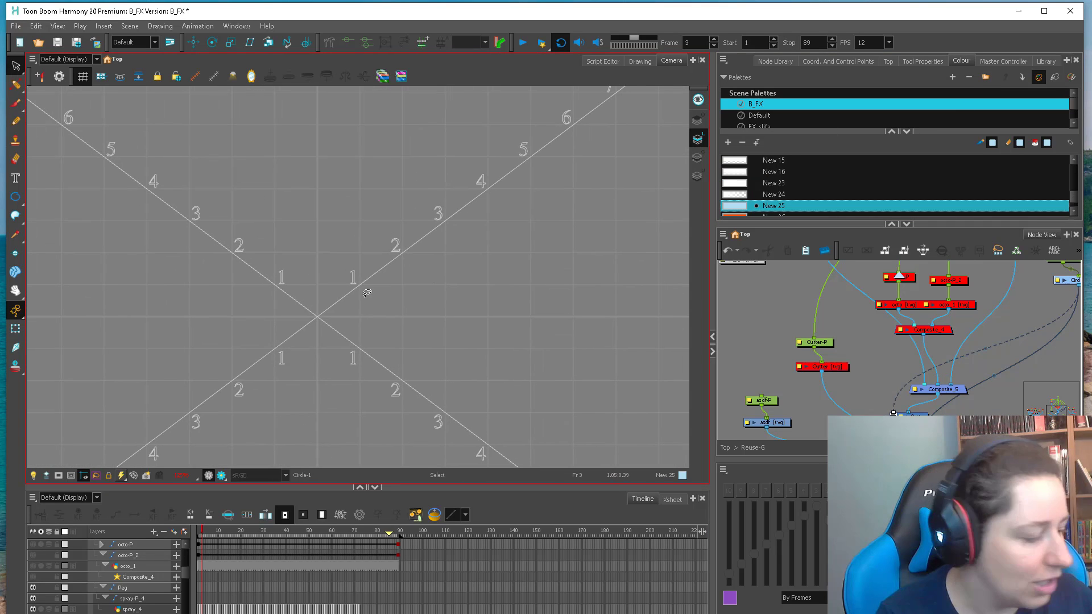
key(alt+c)
key(1)
key(1)
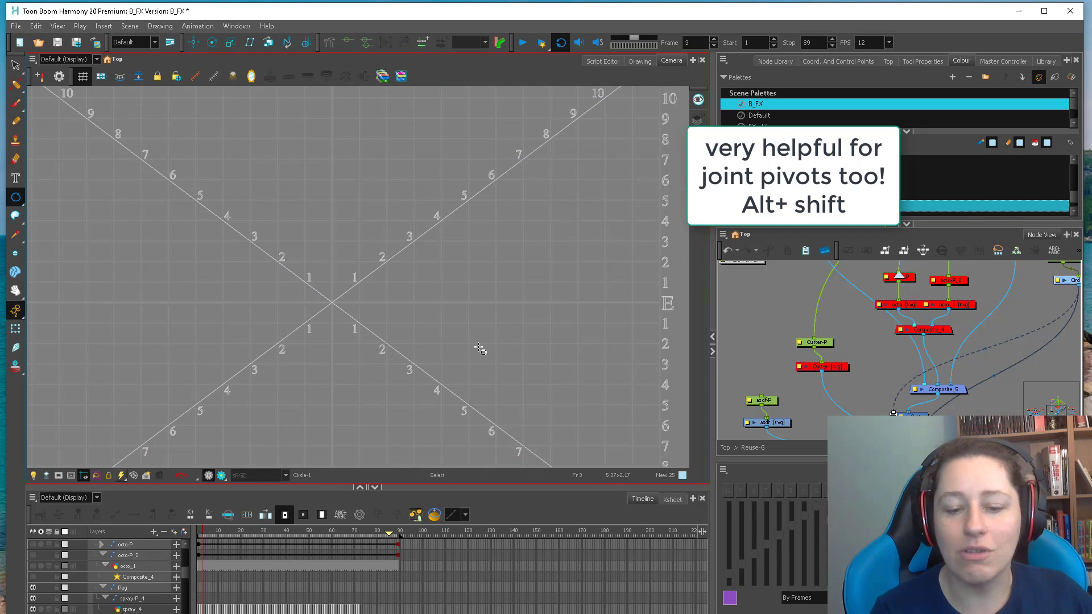
Return to the Transform tool and play the portal animation with its light beams
key(shift+t)
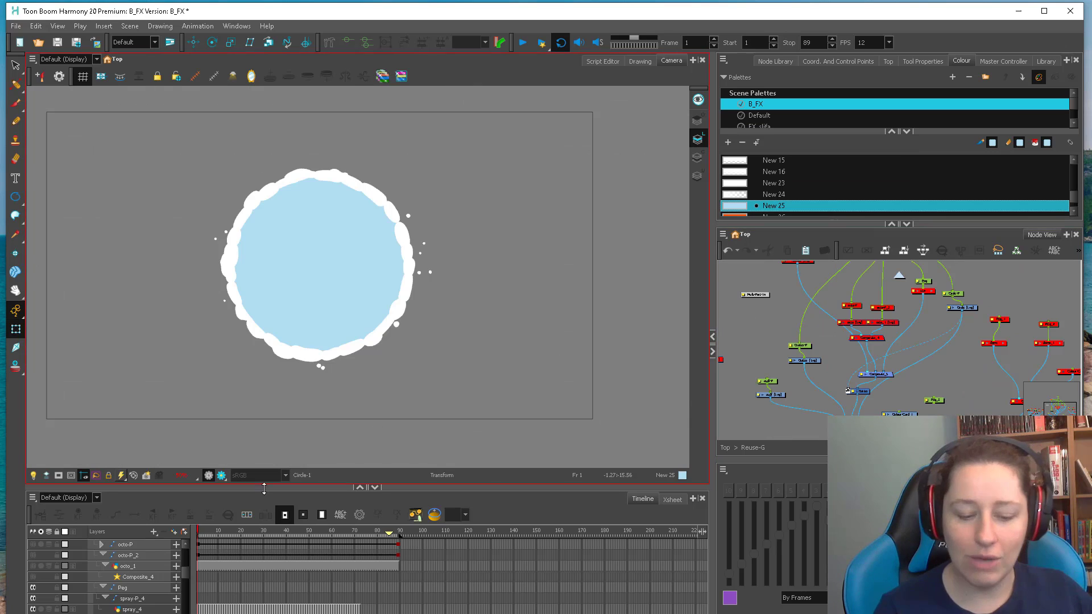
drag(239, 534, 162, 550)
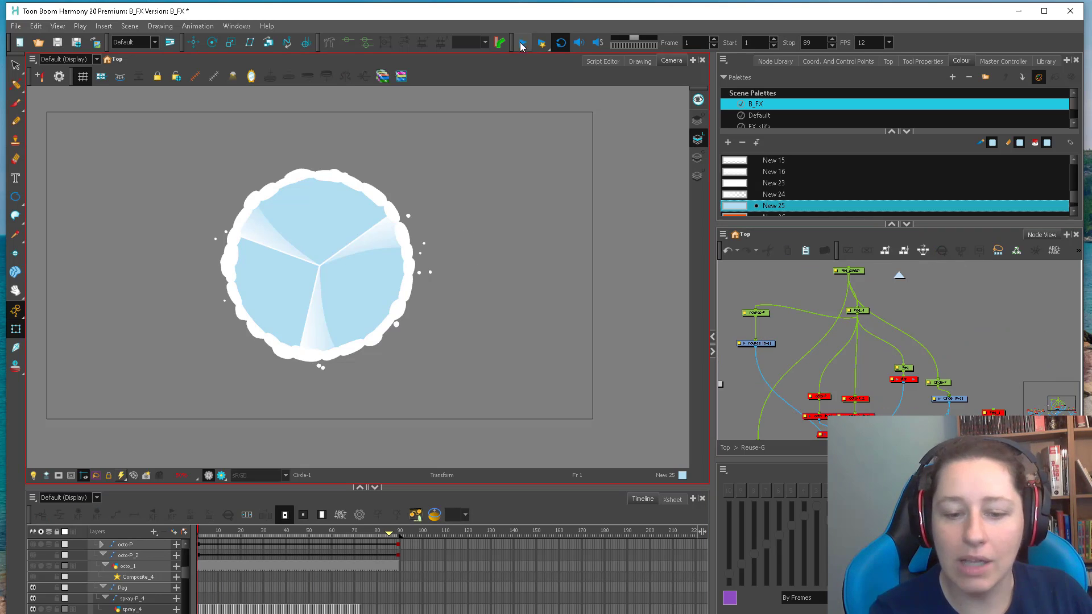
click(522, 44)
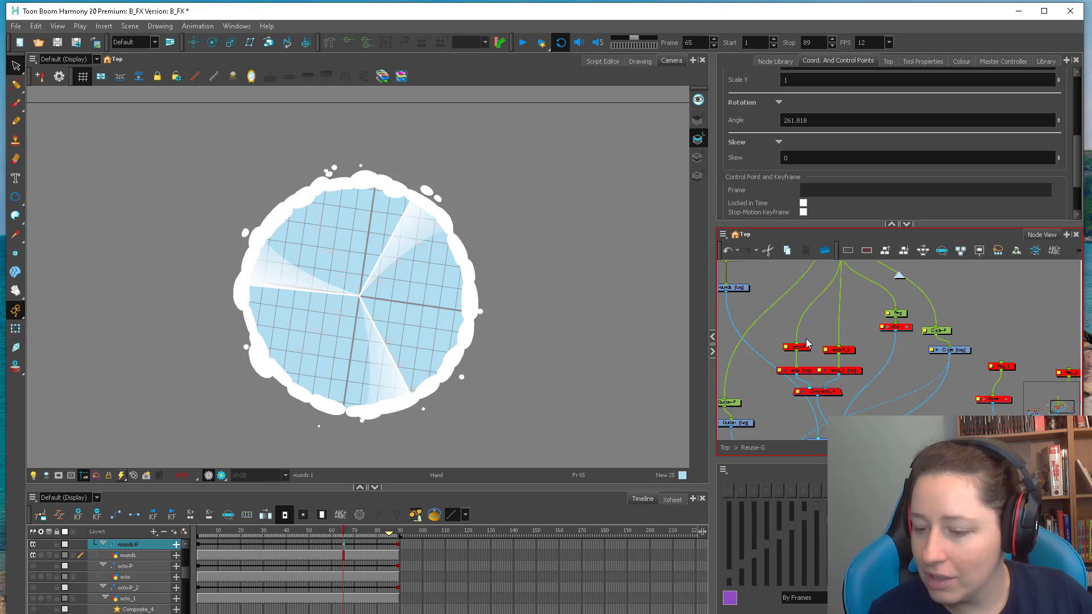
Hide the grid and disable the rounds-P and rounds nodes
click(747, 322)
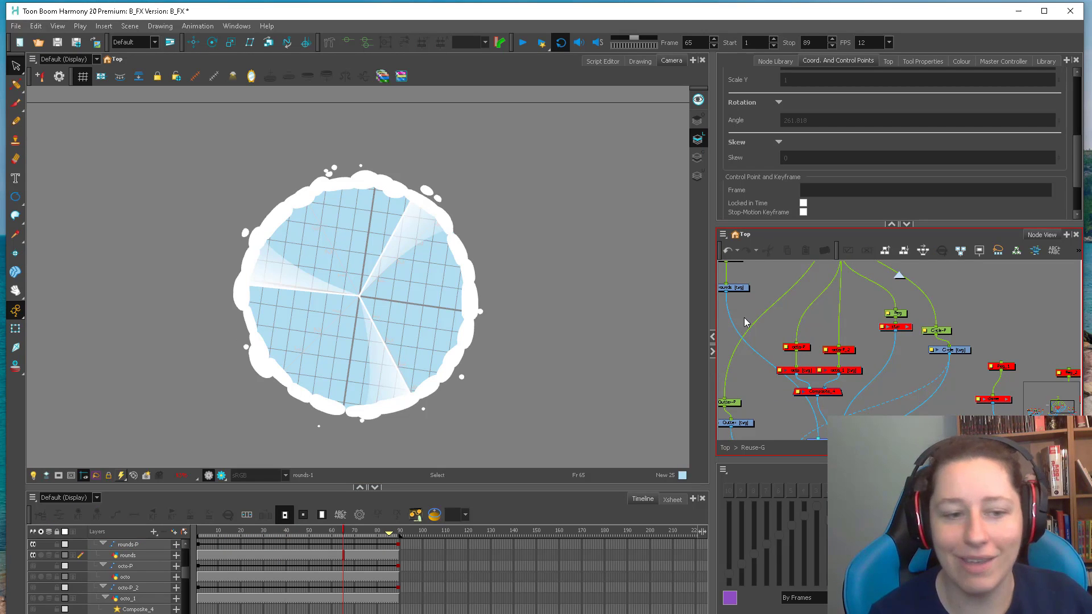
click(83, 75)
drag(766, 303, 718, 344)
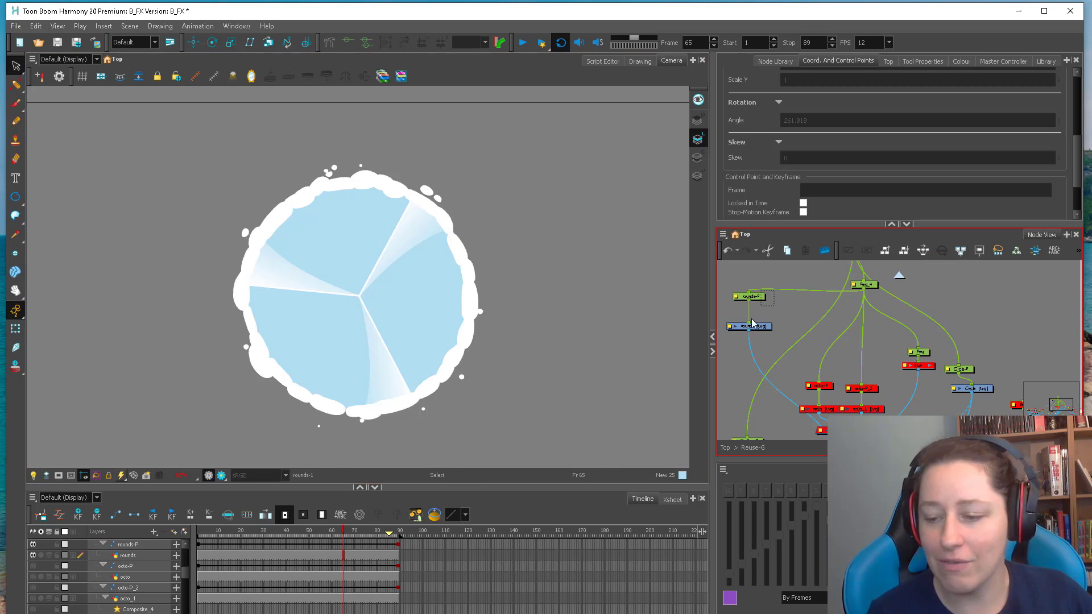
key(d)
Enable the octo-P, octo-P_2, octo, octo_1 and Composite_4 nodes and play the tentacle animation
drag(841, 364, 750, 387)
key(2)
shift+click(813, 331)
shift+click(809, 353)
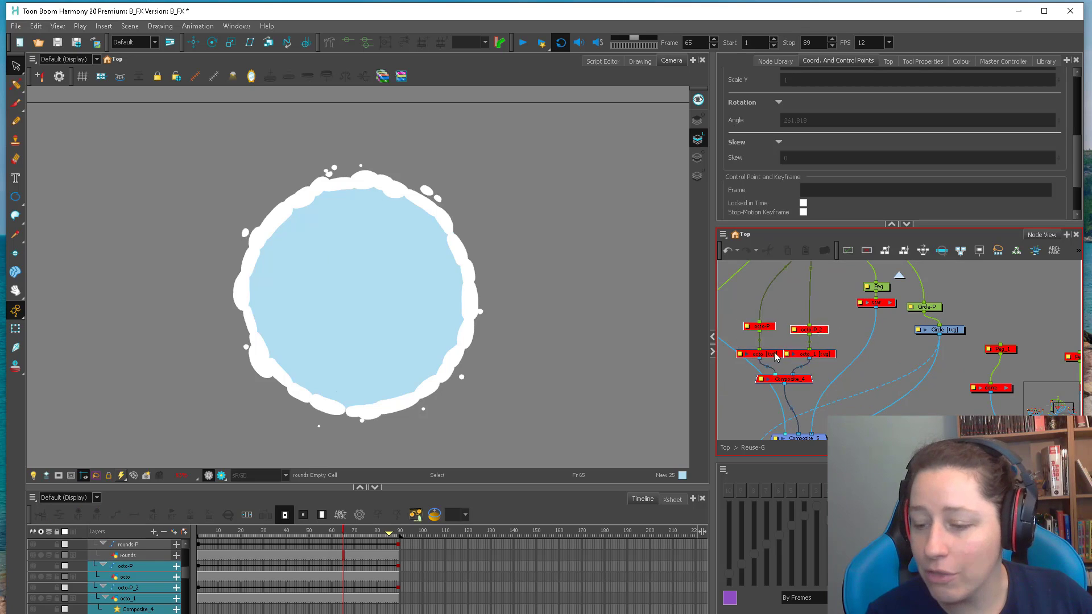
key(a)
click(824, 322)
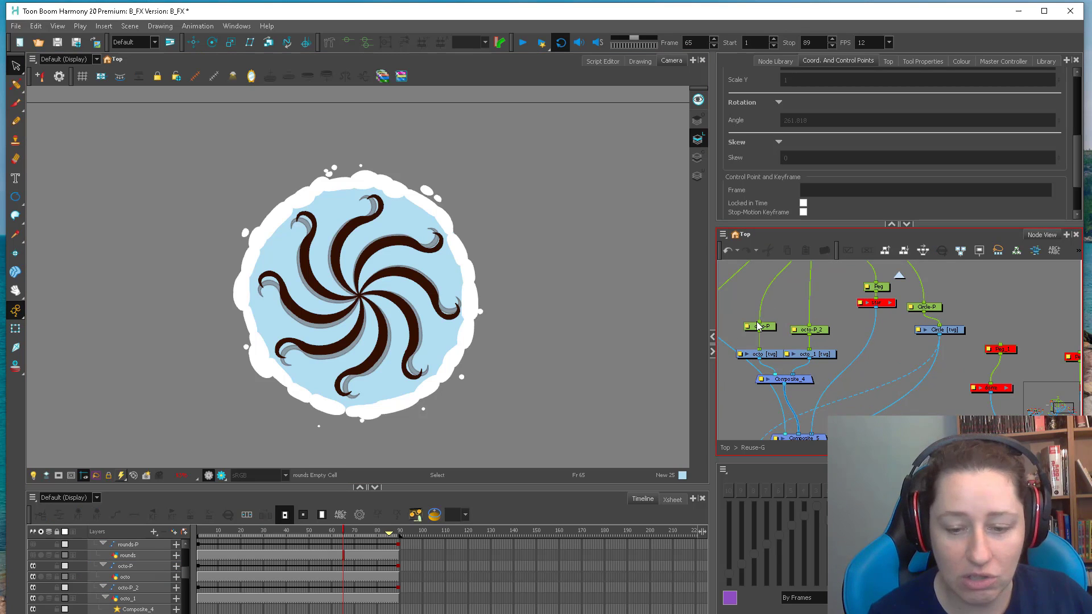
click(568, 293)
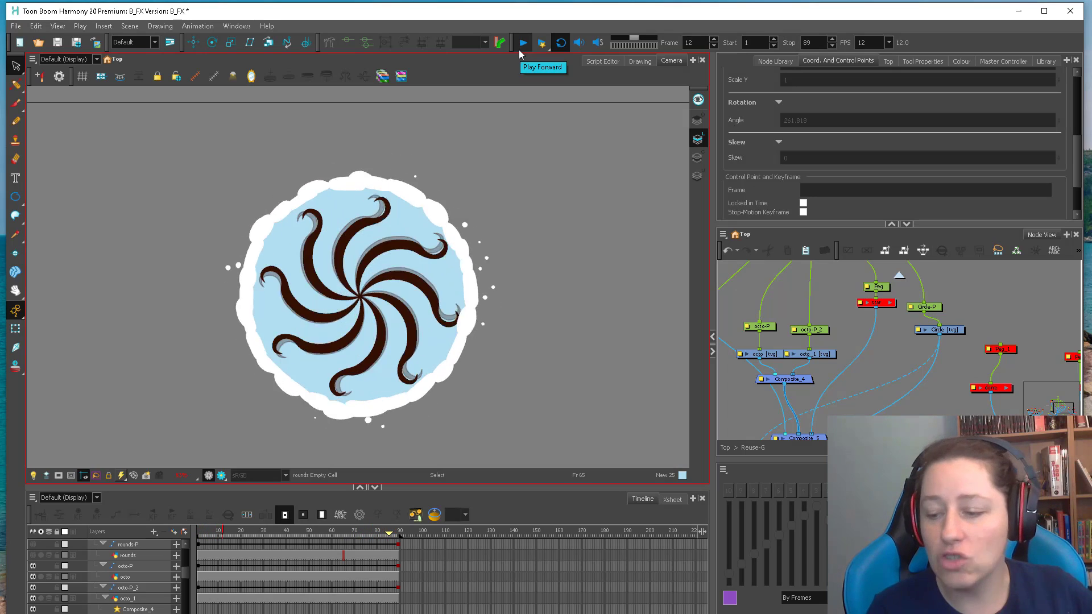
Enable the rounds-P and rounds nodes so the light beams play together with the tentacles
click(816, 328)
drag(824, 325, 941, 356)
click(808, 285)
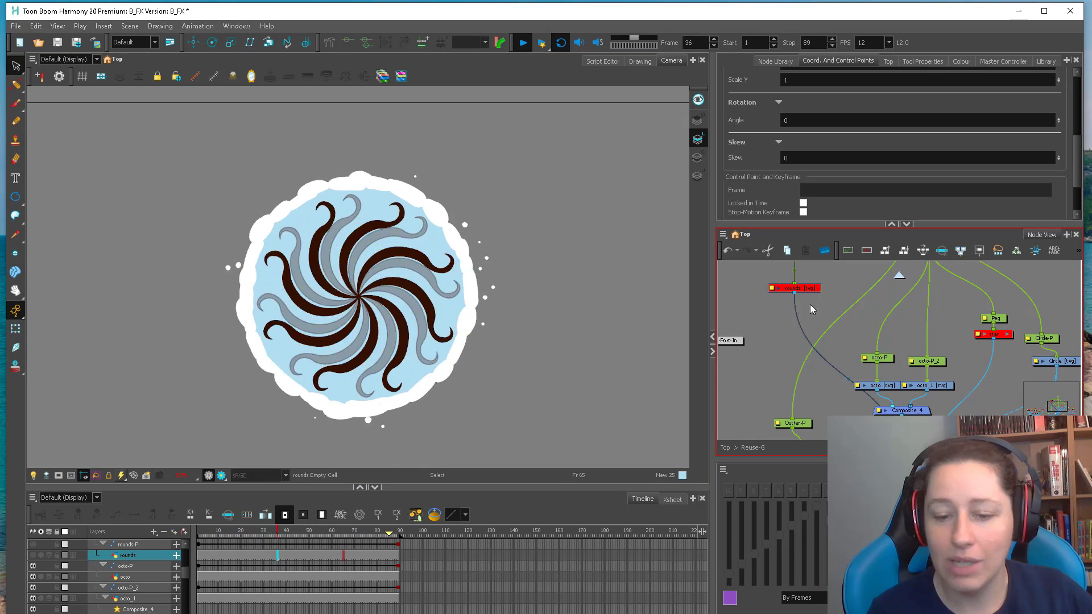
drag(810, 305, 734, 378)
drag(764, 328, 668, 398)
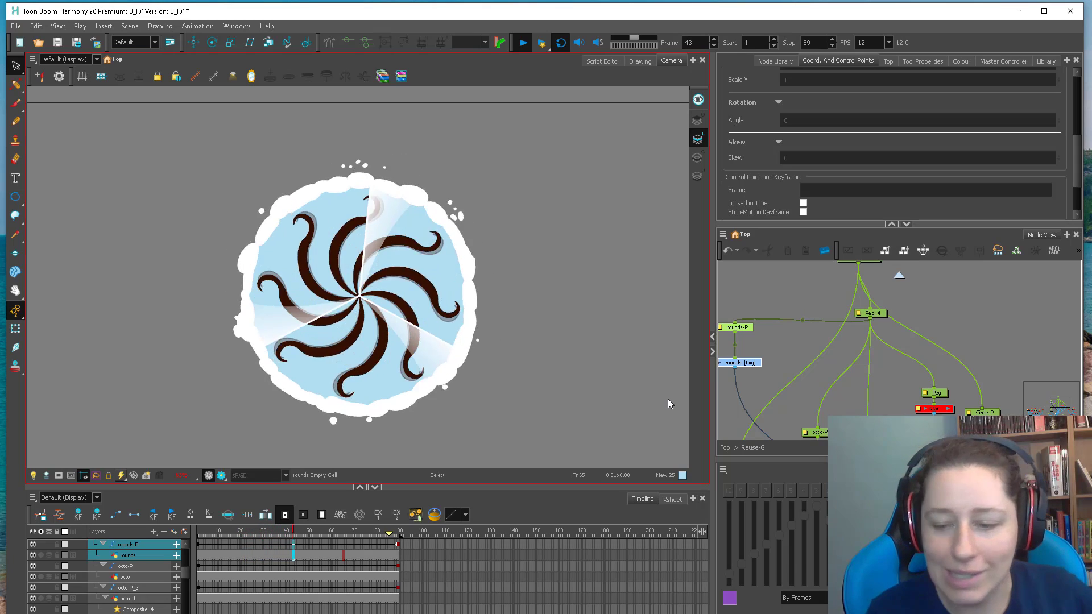
click(788, 349)
Disable the two octo pegs, their drawings and Composite_4, leaving the light beams active
drag(840, 388, 877, 332)
scroll(732, 313, down, 1)
drag(873, 335, 790, 410)
key(d)
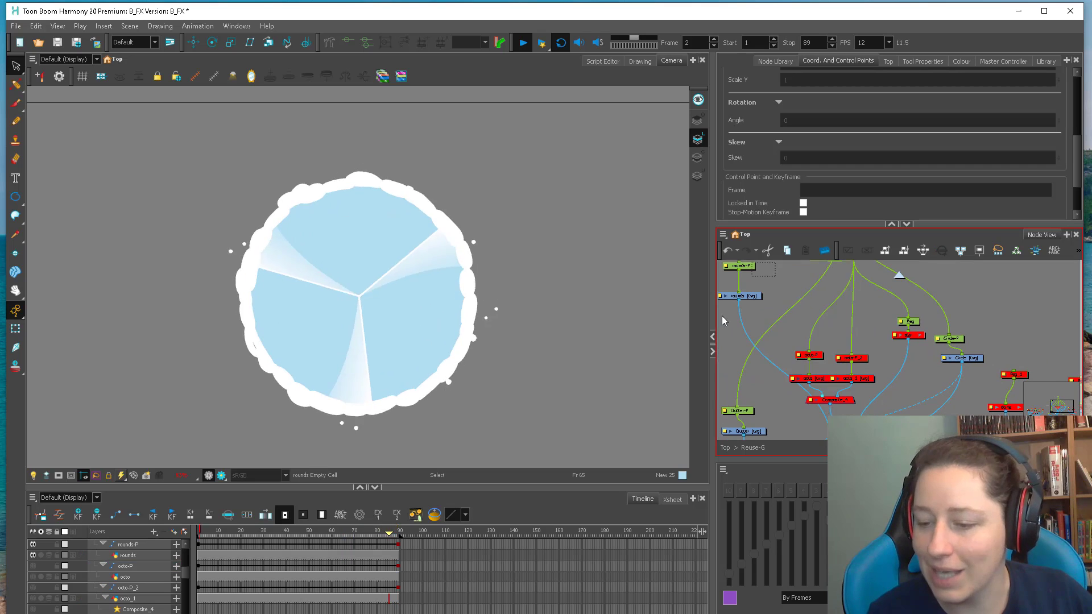
Disable the rounds-P and rounds nodes and enable the star drawing node with its swirling white pattern
drag(722, 315, 719, 319)
key(d)
drag(923, 312, 905, 356)
key(a)
key(d)
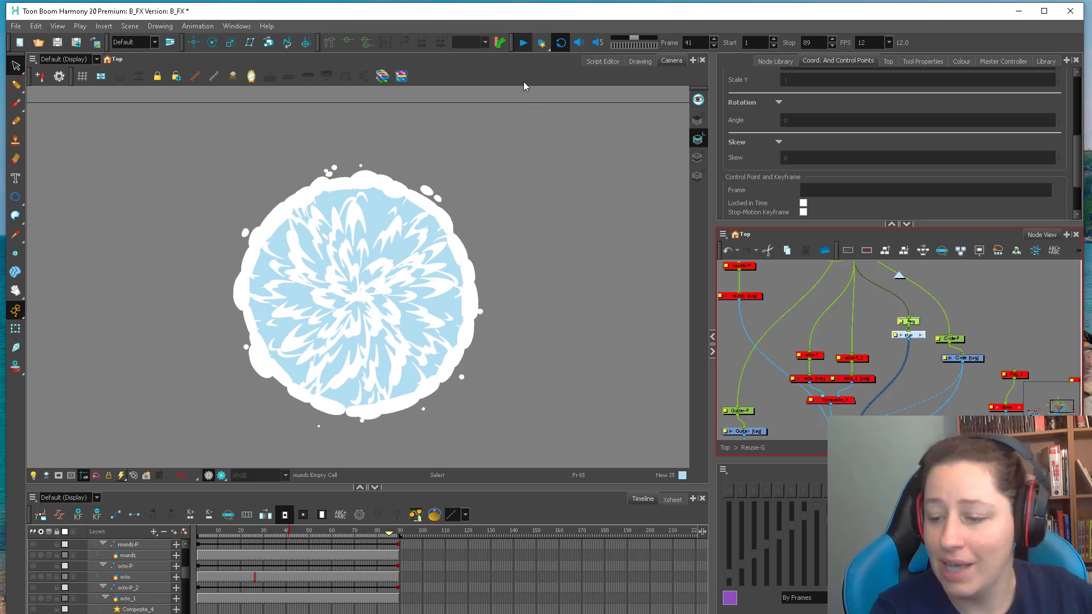
Stop playback and enable the octo and rounds node groups together with the star pattern
click(523, 43)
scroll(874, 335, down, 1)
drag(871, 347, 812, 400)
key(a)
drag(800, 278, 763, 321)
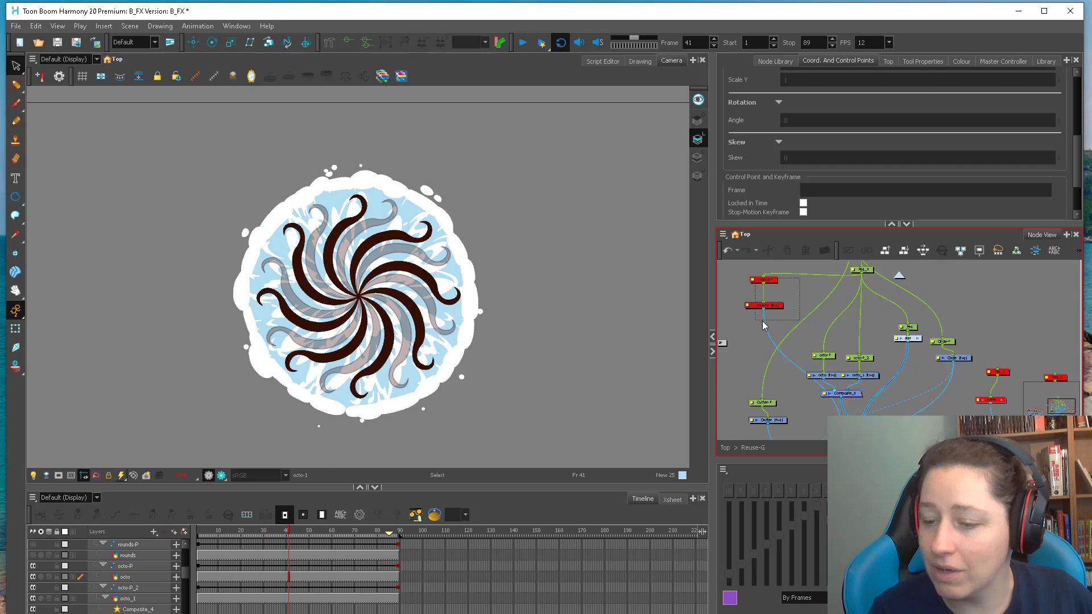
key(a)
Disable the octo and rounds node groups again, leaving the star pattern active
drag(871, 346, 812, 398)
key(a)
drag(800, 277, 763, 322)
key(a)
Select the peg controlling the whole portal with the Transform tool and turn Animate mode off
drag(880, 282, 792, 331)
click(812, 311)
key(1)
click(15, 330)
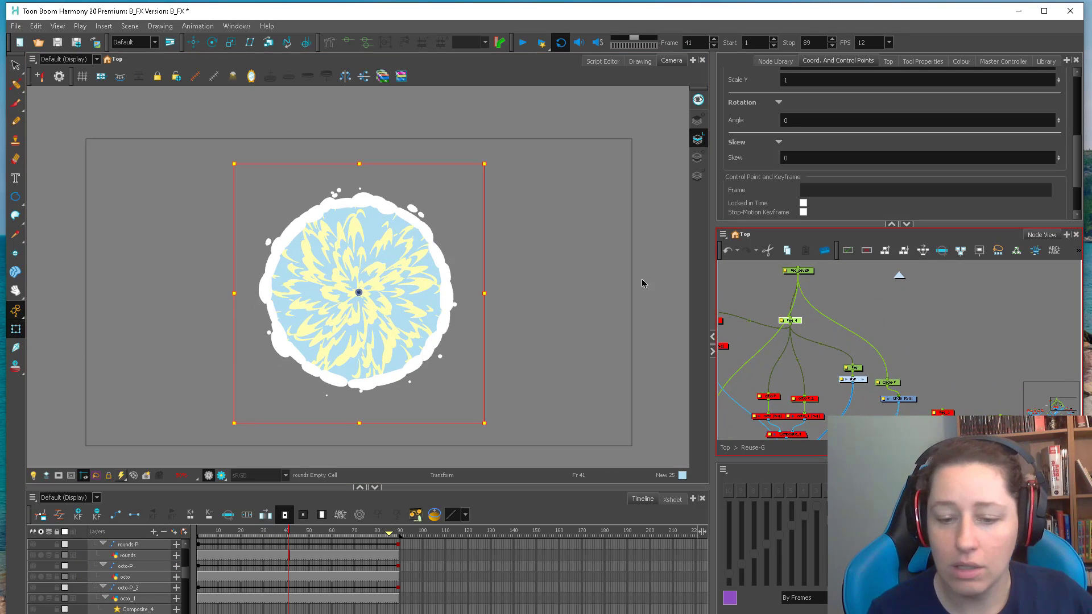
click(484, 294)
click(16, 311)
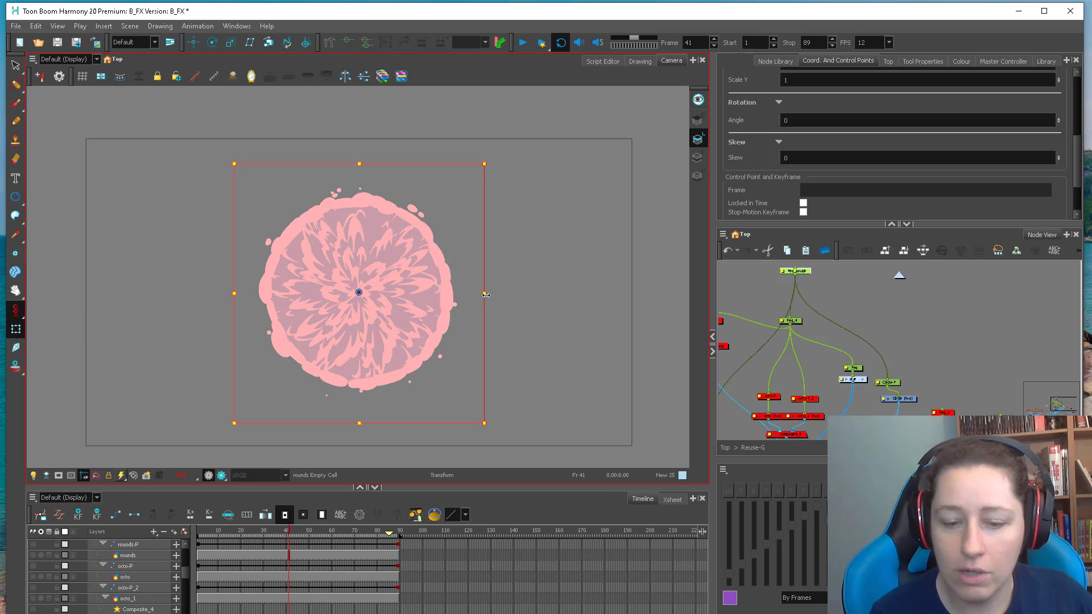
Scale the whole portal narrower and taller into an upright ellipse, and play the animation
drag(484, 293, 399, 293)
drag(400, 163, 425, 152)
drag(413, 294, 428, 294)
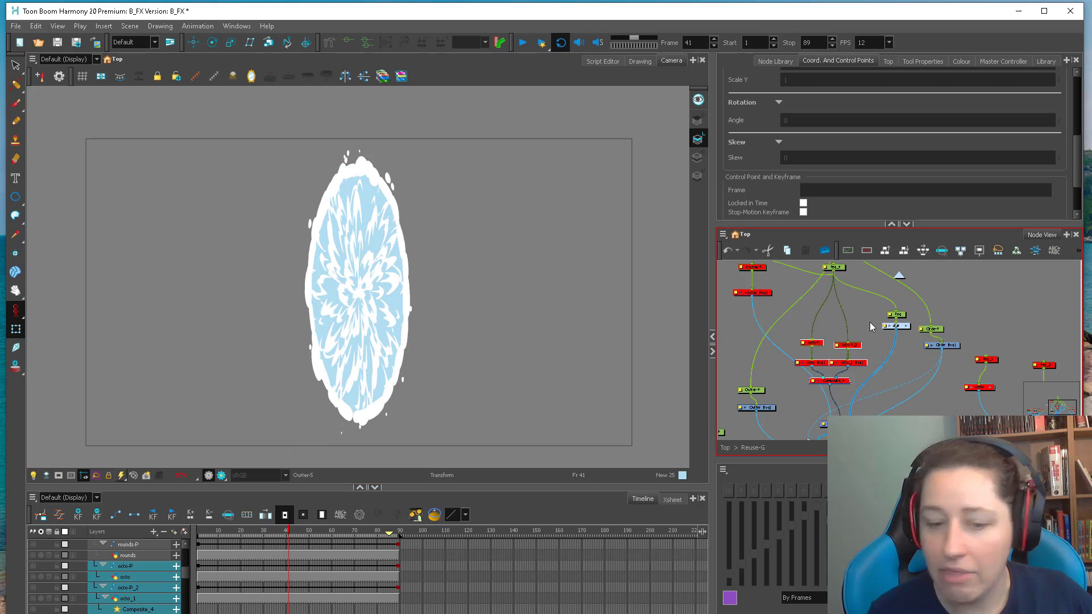
click(871, 323)
click(519, 44)
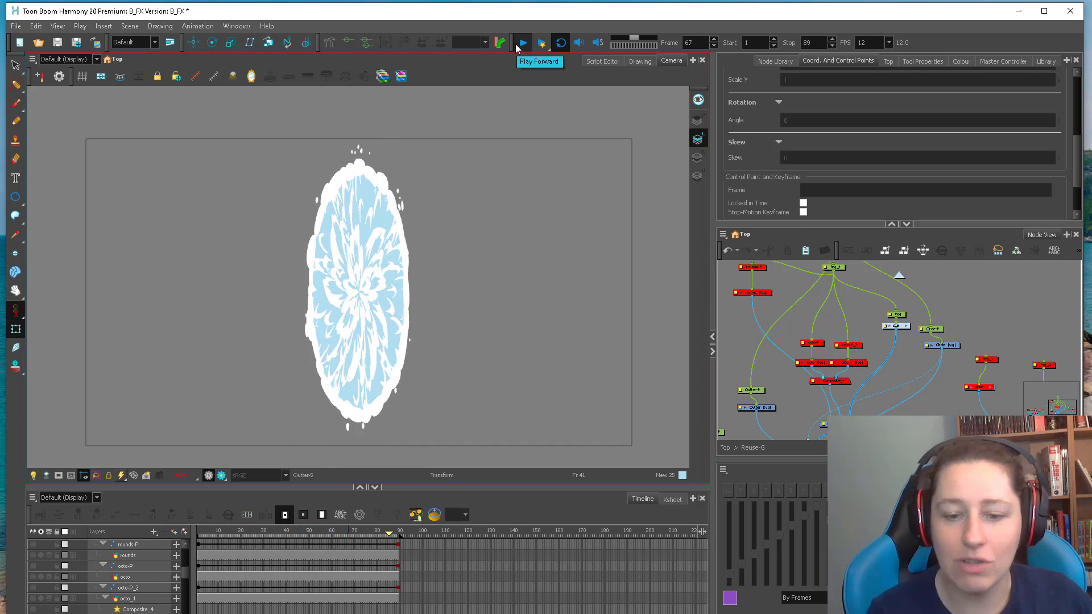
Try resizing the outer ring on frame 84, undo the change and return to frame 1
click(394, 201)
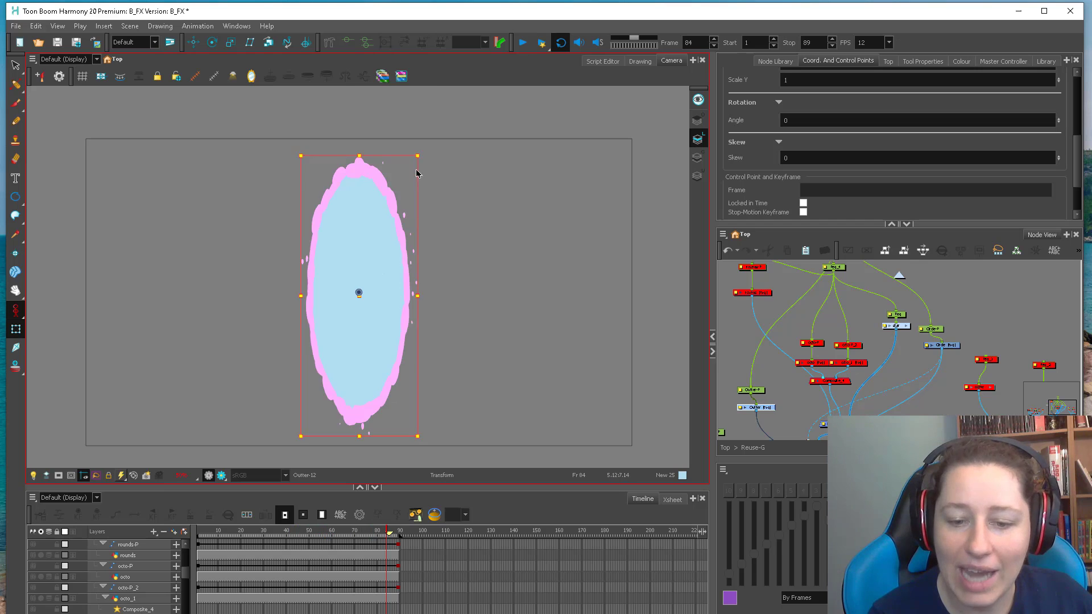
mouse_move(417, 153)
mouse_down()
mouse_move(423, 217)
mouse_move(412, 204)
mouse_move(502, 159)
mouse_move(434, 126)
mouse_move(361, 212)
mouse_move(463, 186)
mouse_up()
key(ctrl+z)
mouse_move(386, 533)
mouse_down()
mouse_move(194, 536)
mouse_move(171, 495)
mouse_up()
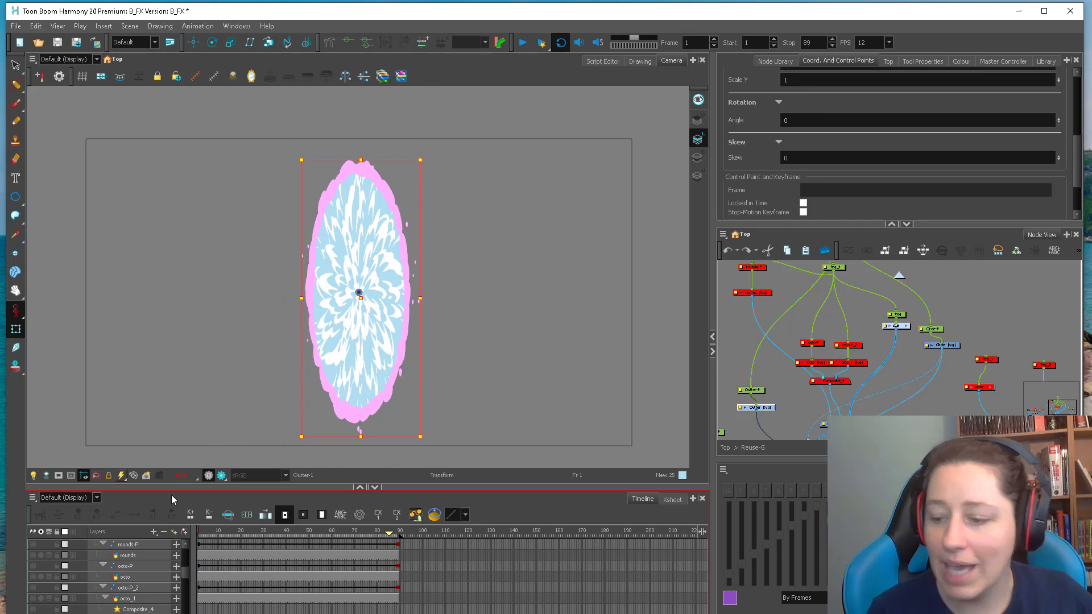
Enable the octo pegs, octo drawings and Composite_4 over the star pattern, and play the animation
drag(867, 333, 808, 387)
key(a)
click(546, 214)
click(524, 43)
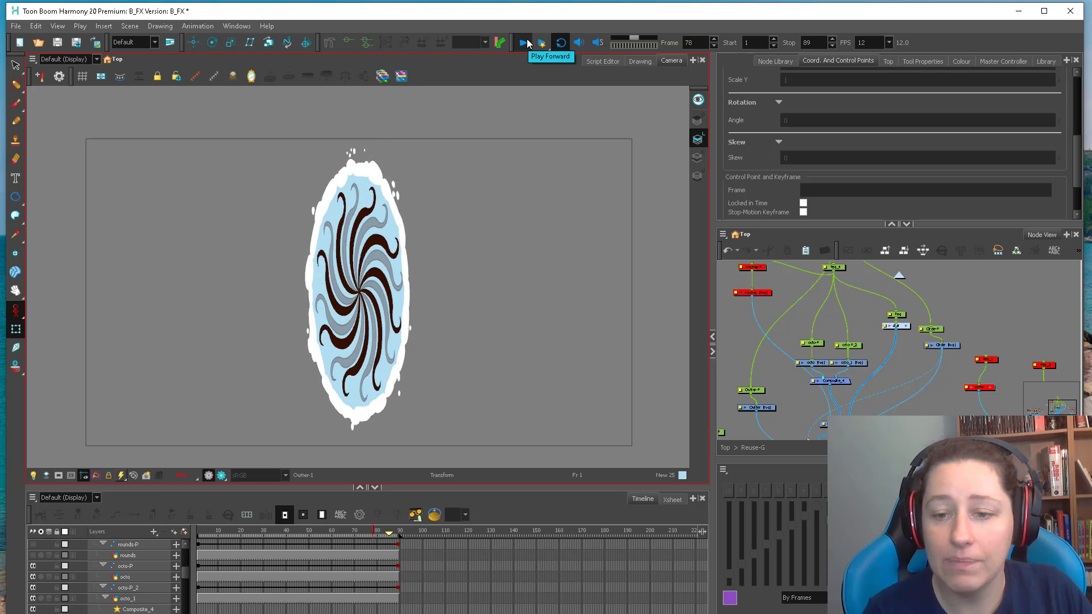
Stop playback, disable the outer ring drawing and play the portal without its splash border
click(524, 43)
click(399, 194)
key(Delete)
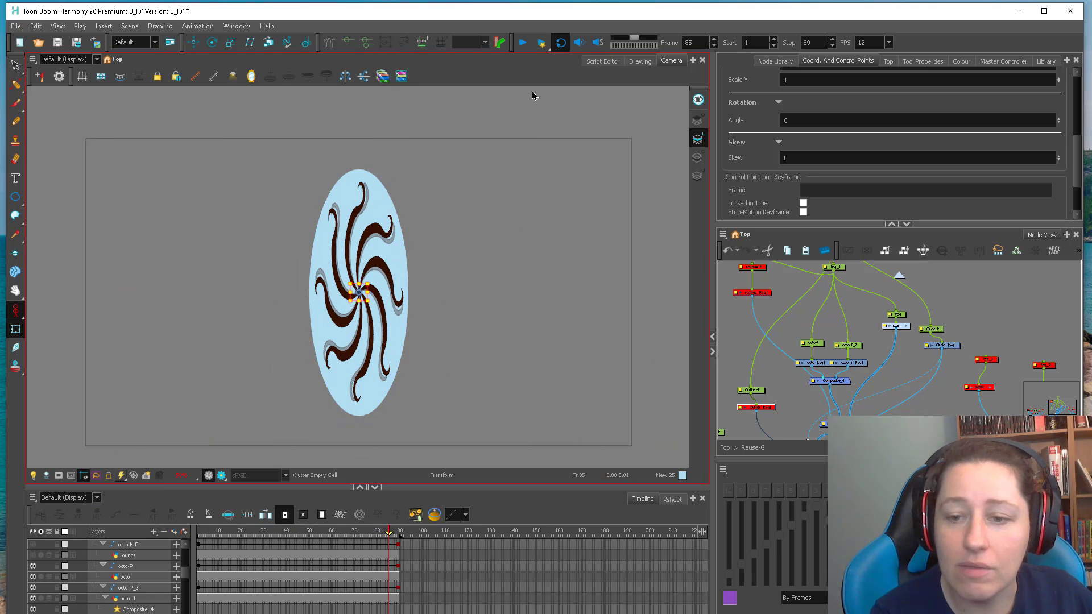
click(521, 46)
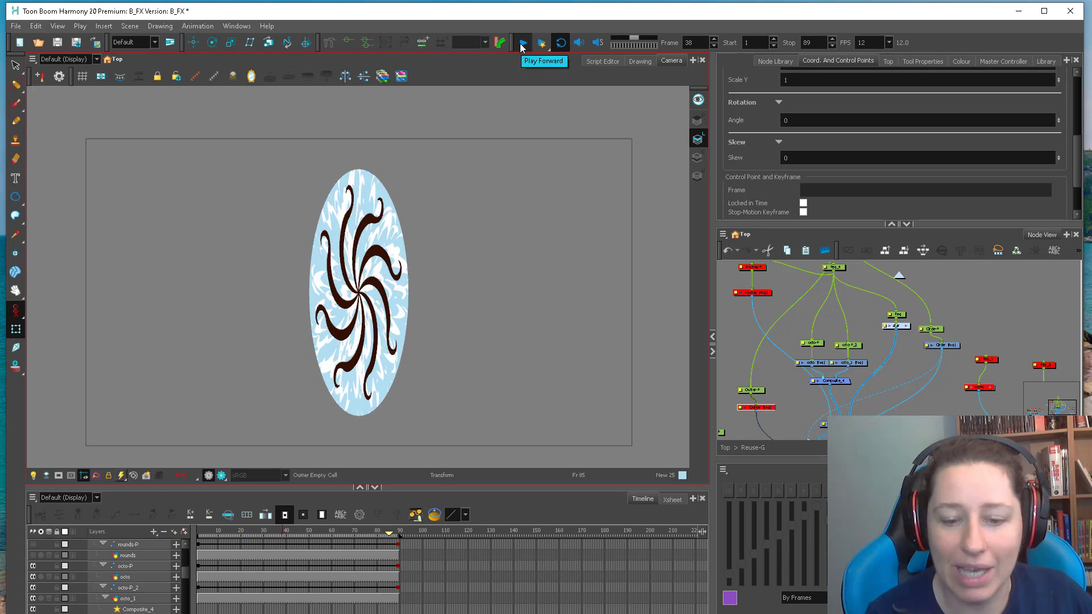
Try moving the main octo drawing sideways, undo the move, and offset the faded octo copy slightly to its right instead
click(522, 44)
click(816, 343)
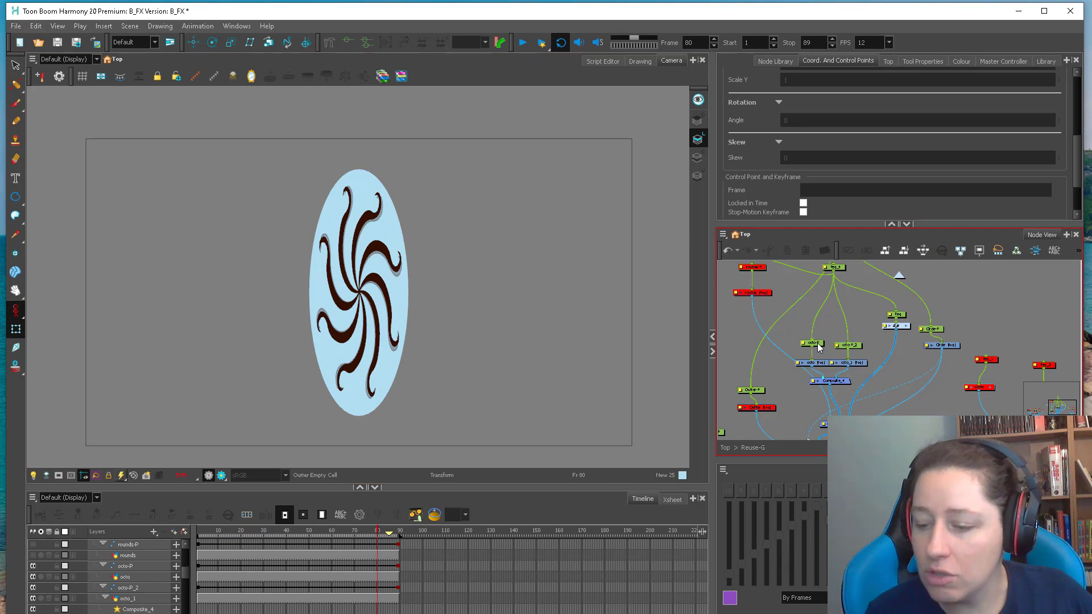
key(2)
key(2)
drag(369, 371, 391, 372)
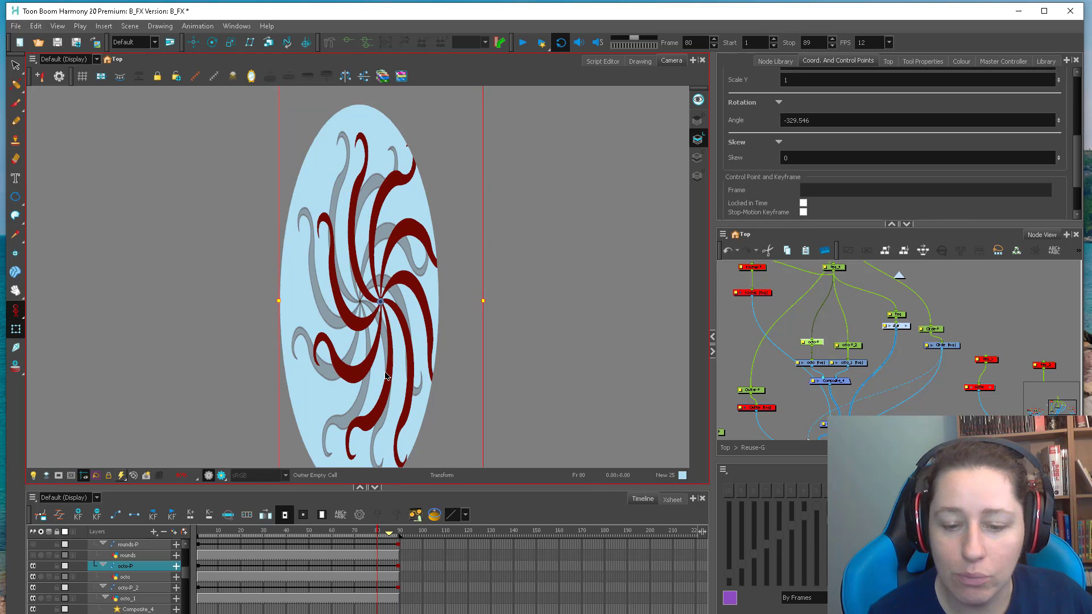
click(385, 368)
key(ctrl+z)
key(ctrl+z)
key(ctrl+z)
key(1)
key(1)
Play the animation, enlarge the star pattern through its peg, shift it to the portal's right side and replay
click(518, 49)
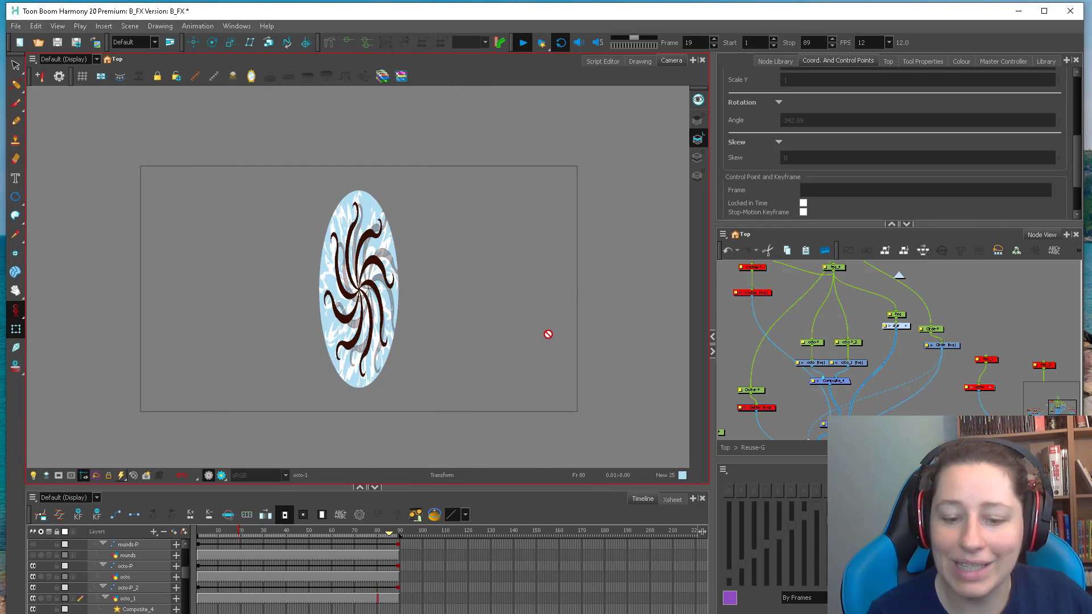
click(523, 43)
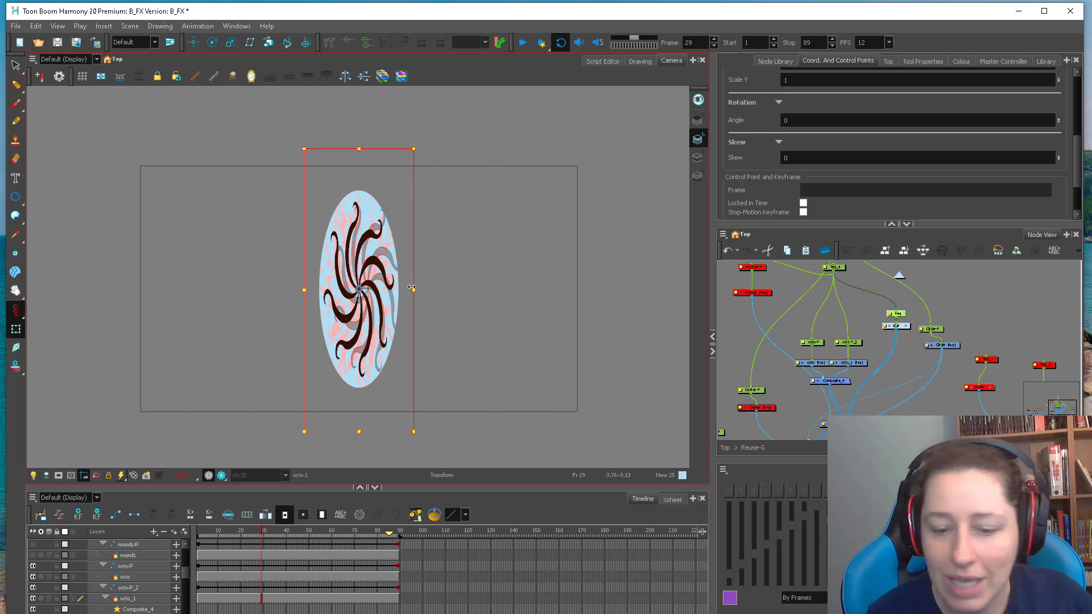
drag(414, 147, 432, 125)
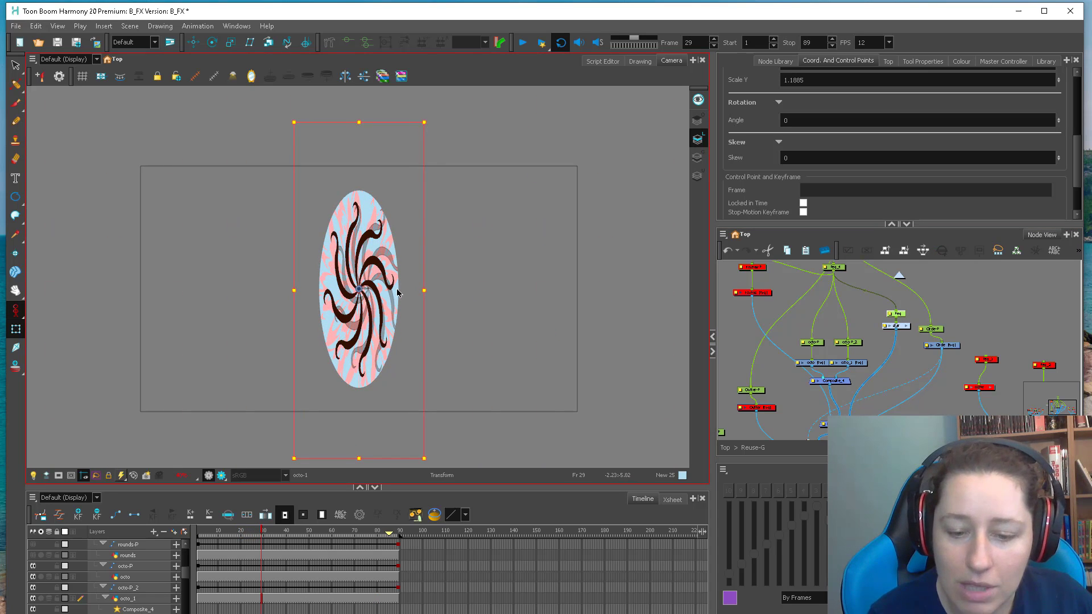
drag(357, 306, 397, 307)
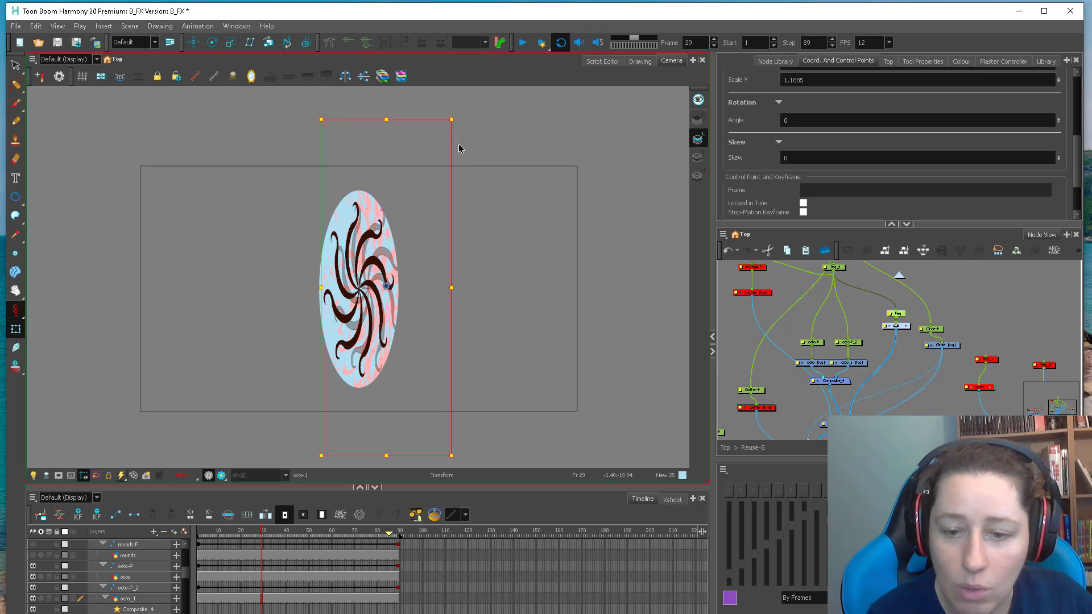
drag(459, 149, 563, 127)
click(521, 43)
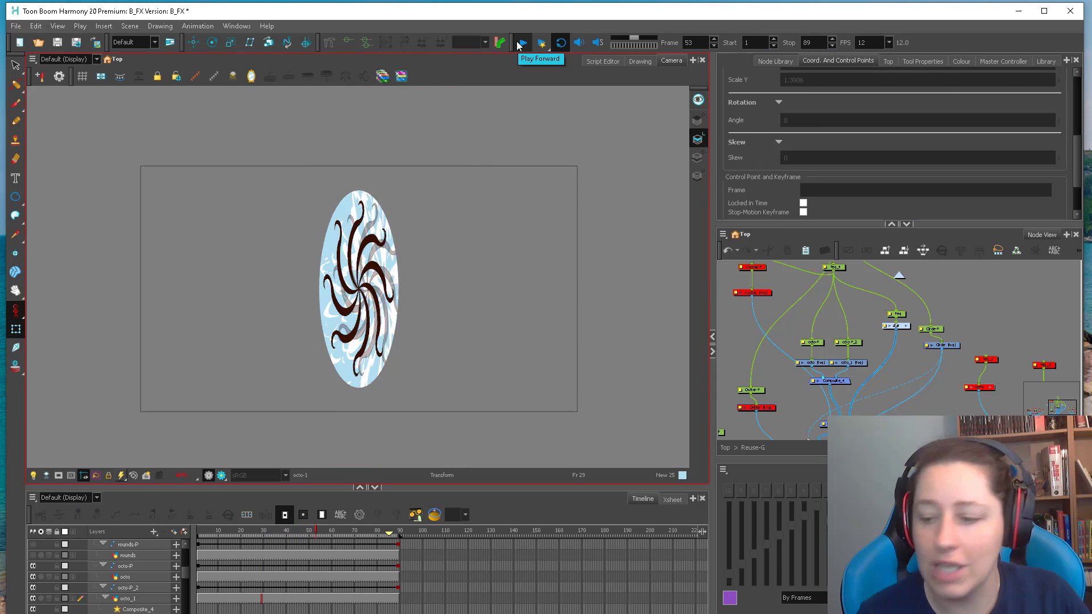
Search the node library for "mesh" and insert a Mesh Warp node between the squash peg and Peg_4
click(1002, 62)
click(788, 60)
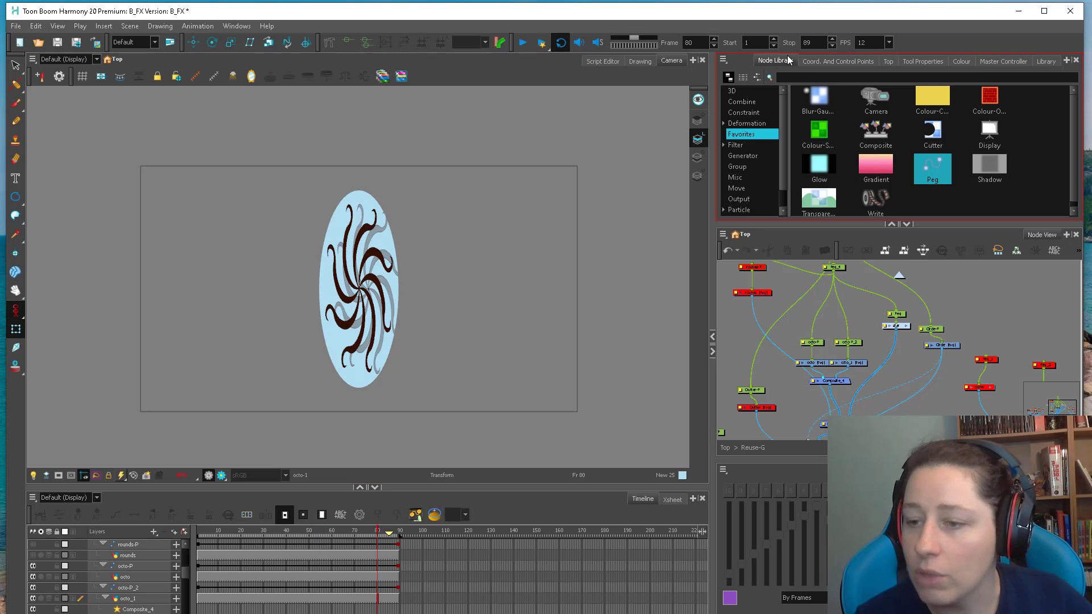
click(897, 77)
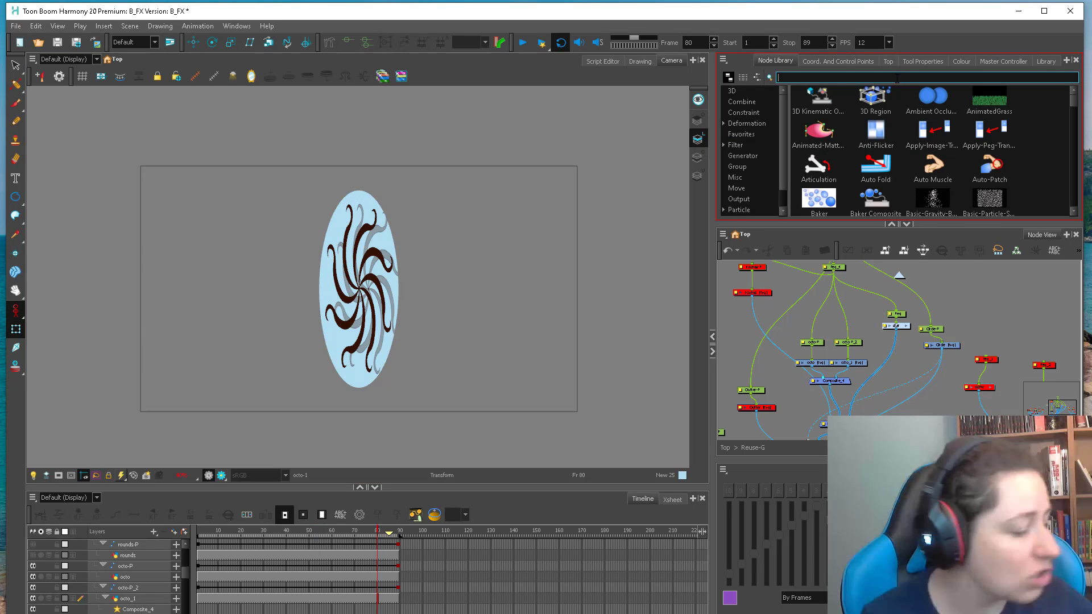
text(mesh)
drag(820, 101, 812, 282)
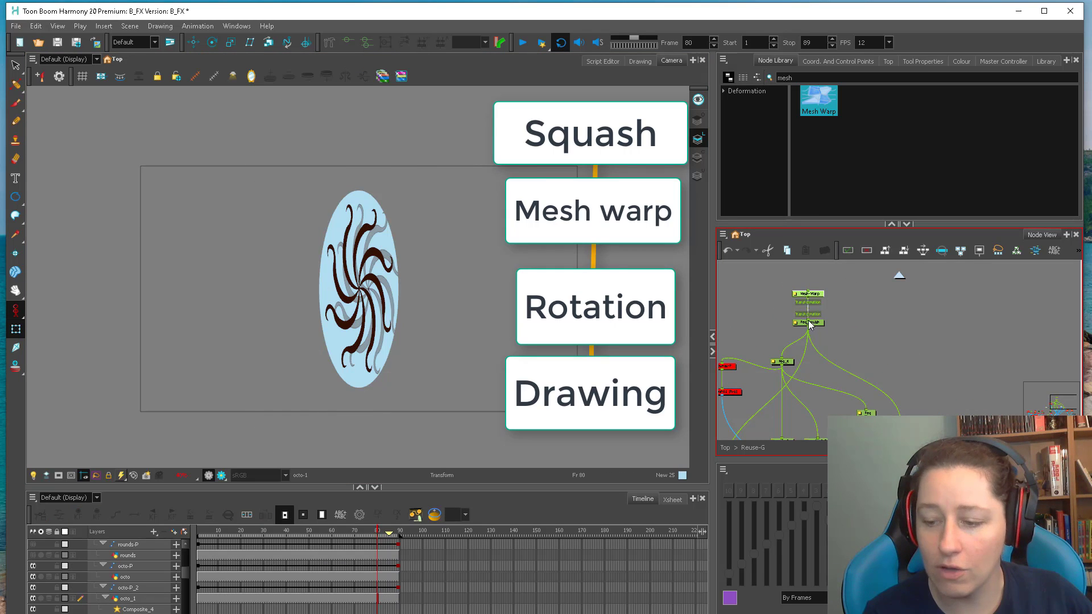
click(817, 295)
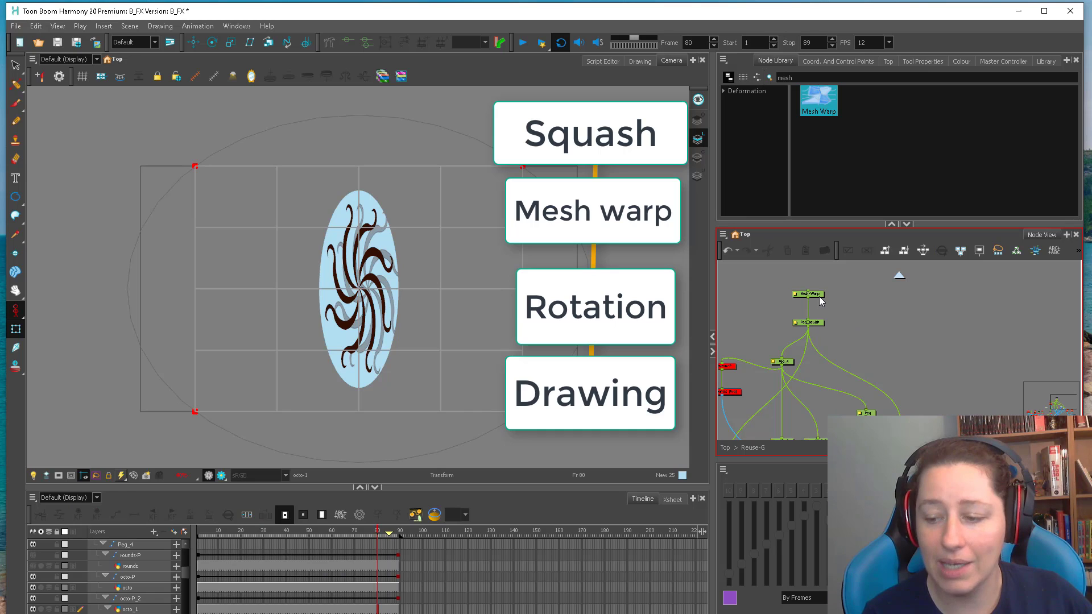
drag(814, 293, 804, 351)
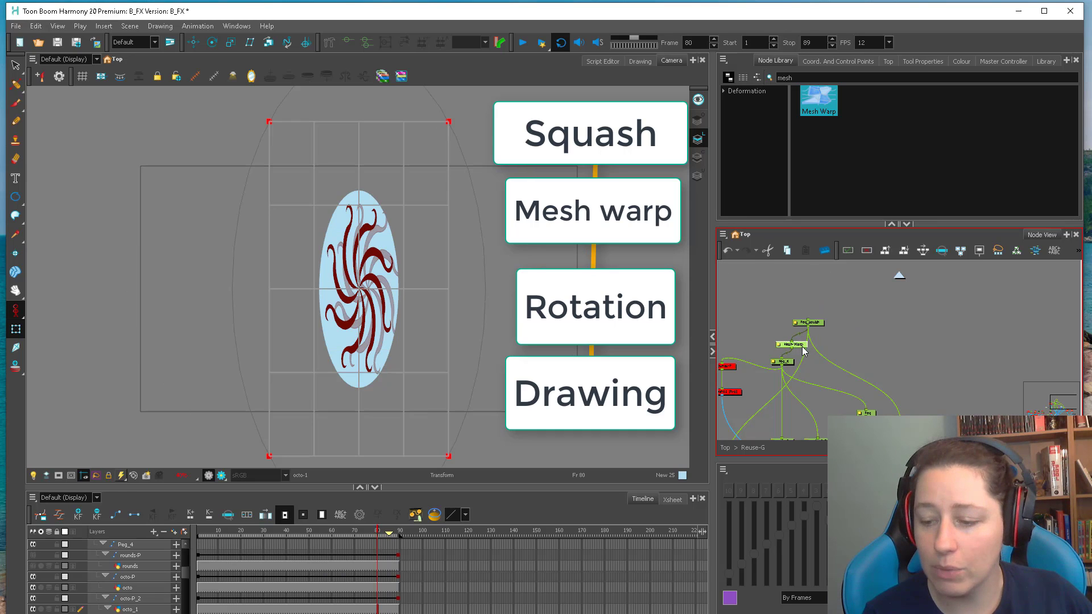
Pull the mesh's centre point slightly to the right to warp the portal's interior, return to frame 1 and hide the mesh controls
scroll(355, 285, up, 1)
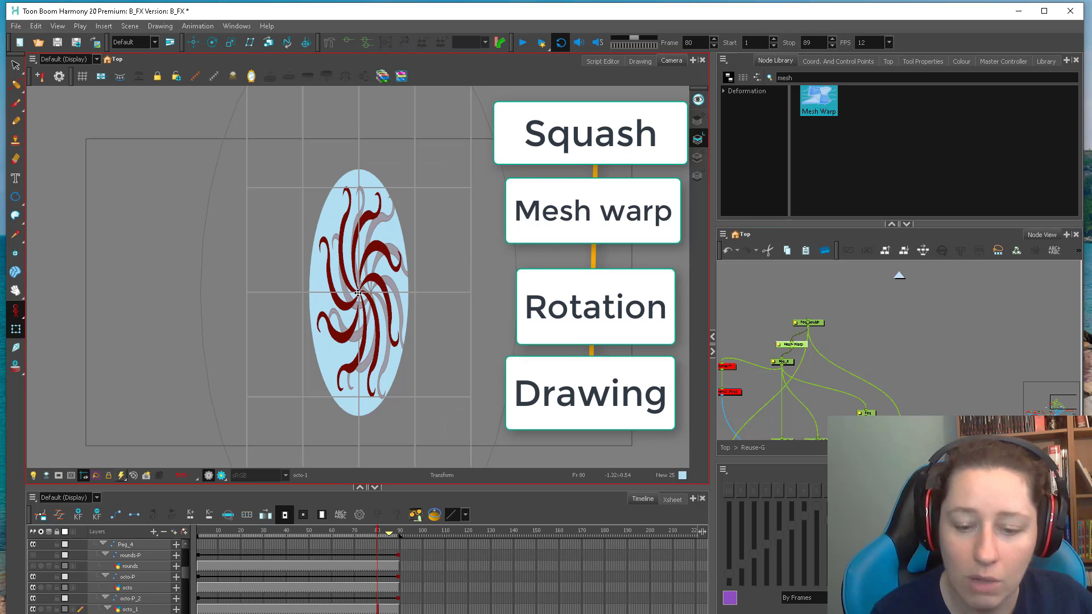
drag(358, 293, 384, 291)
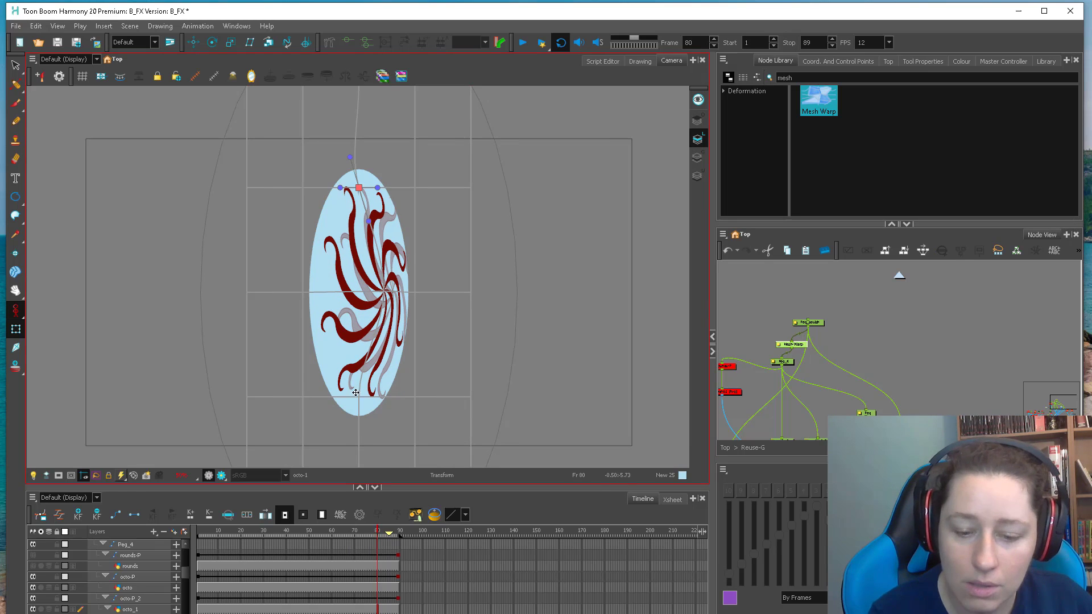
click(555, 296)
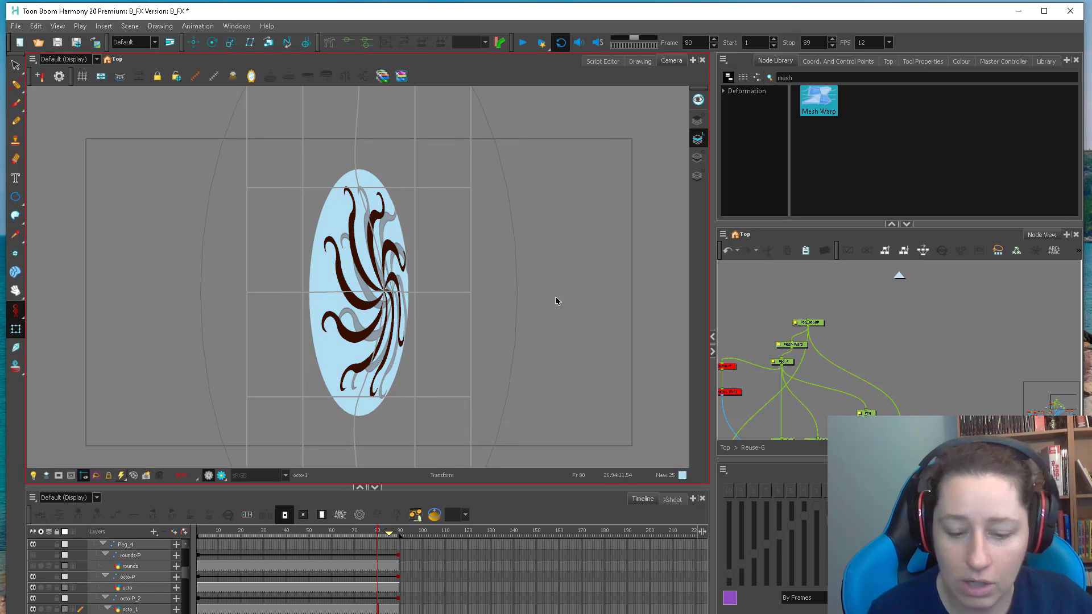
key(1)
drag(362, 535, 197, 534)
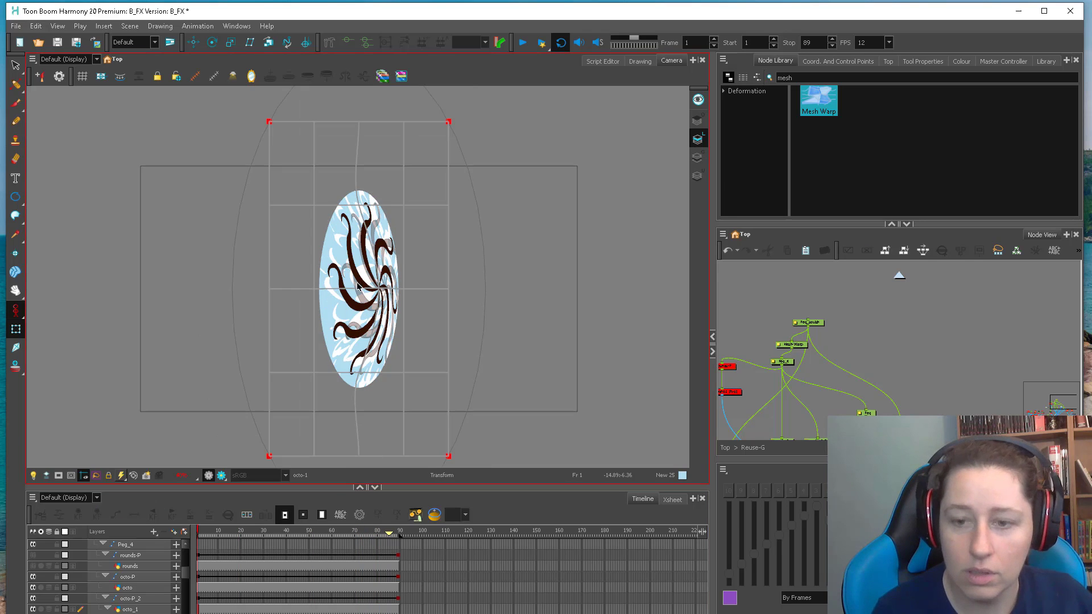
key(shift+c)
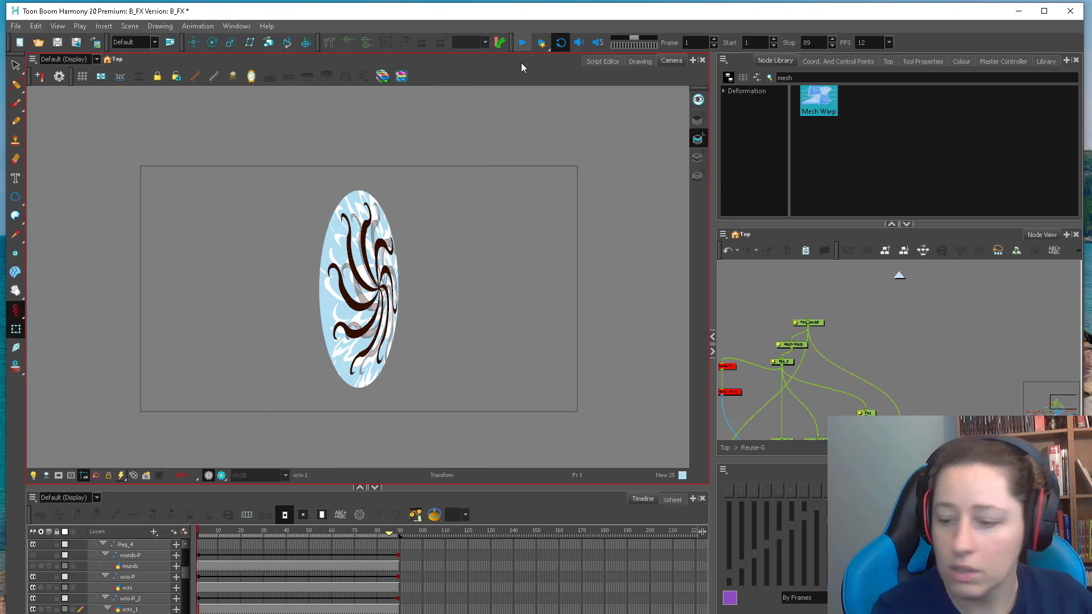
Disable the octo pegs, octo drawings and Composite_4, and play the portal with only the star pattern
drag(844, 373, 880, 336)
key(d)
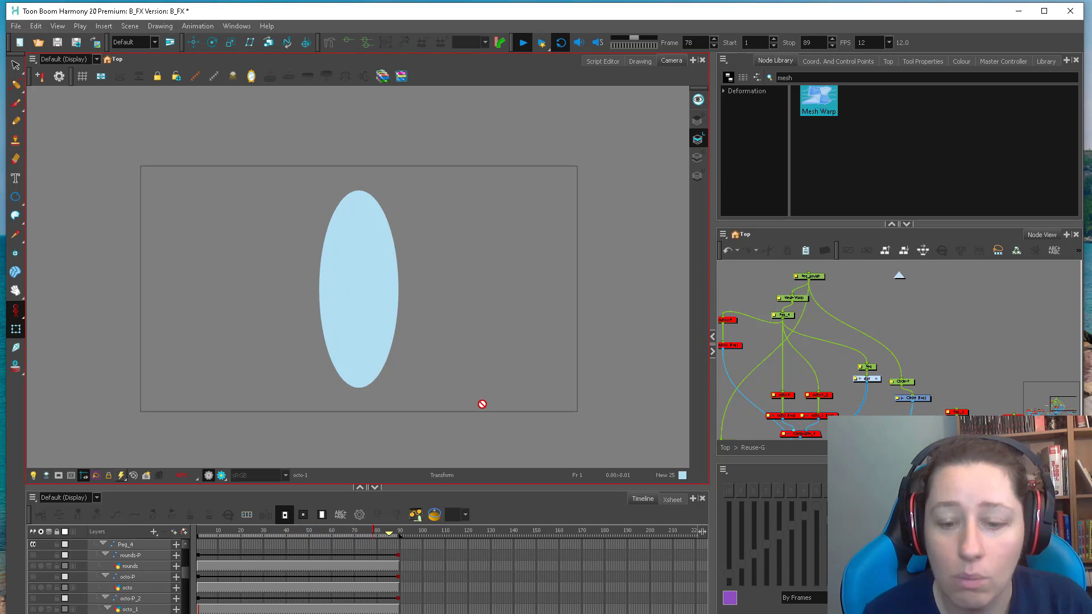
click(521, 44)
drag(837, 381, 768, 437)
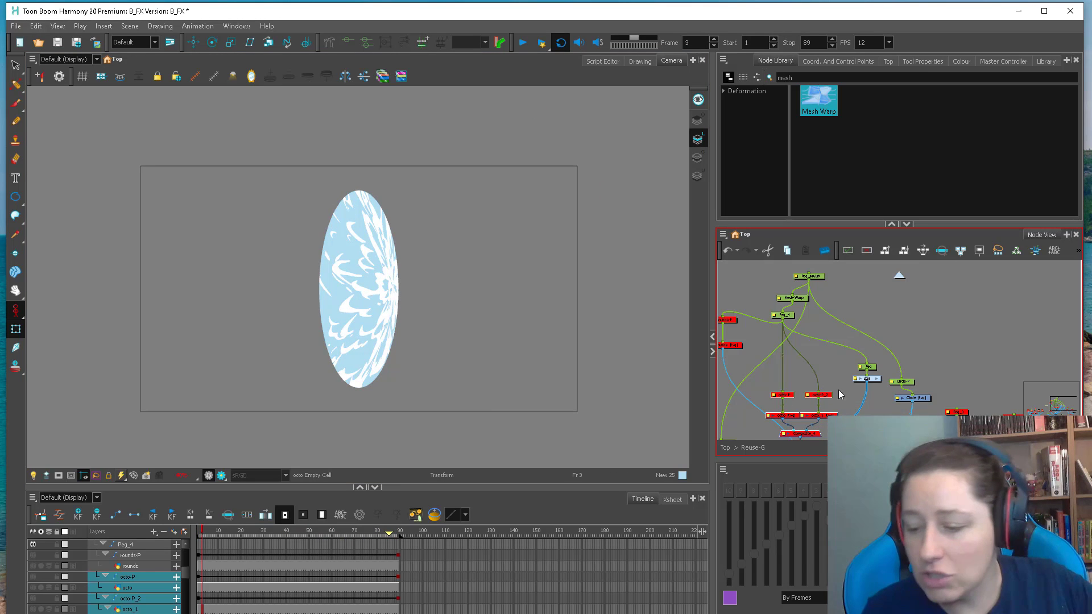
Open the star group and show the spray_4 drawing in the Drawing view with the grid enabled
click(876, 379)
click(784, 404)
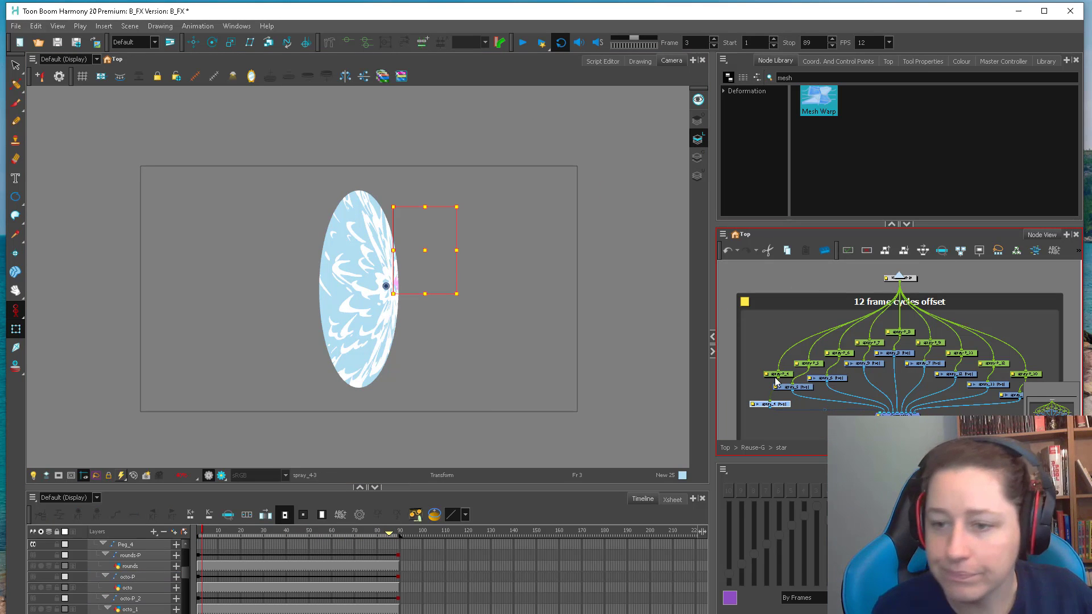
click(639, 61)
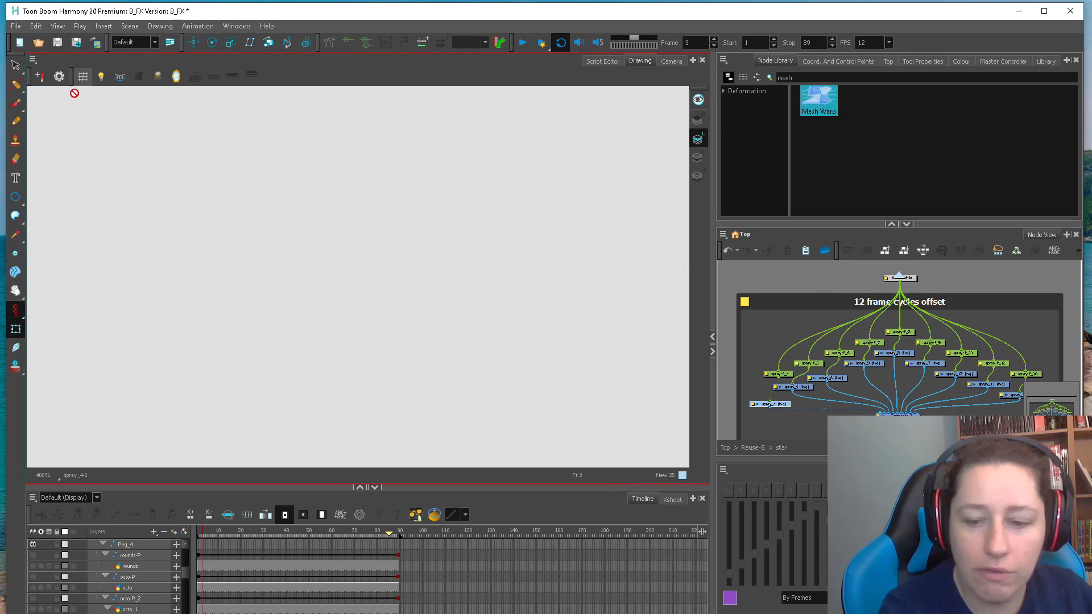
click(82, 76)
key(alt+s)
scroll(438, 312, down, 5)
drag(285, 181, 432, 357)
scroll(431, 357, up, 1)
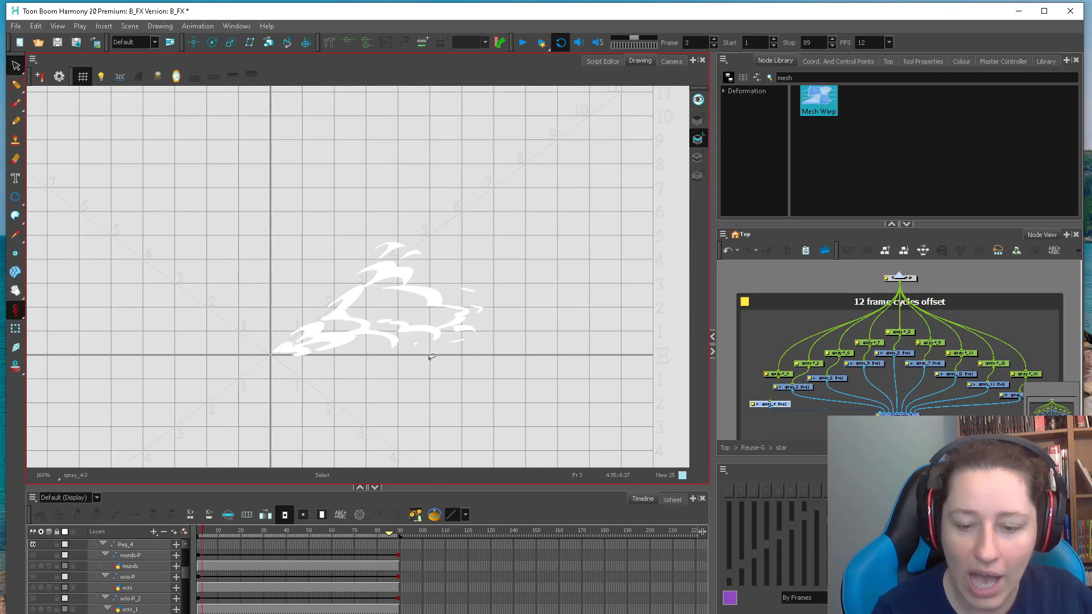
drag(420, 396, 419, 427)
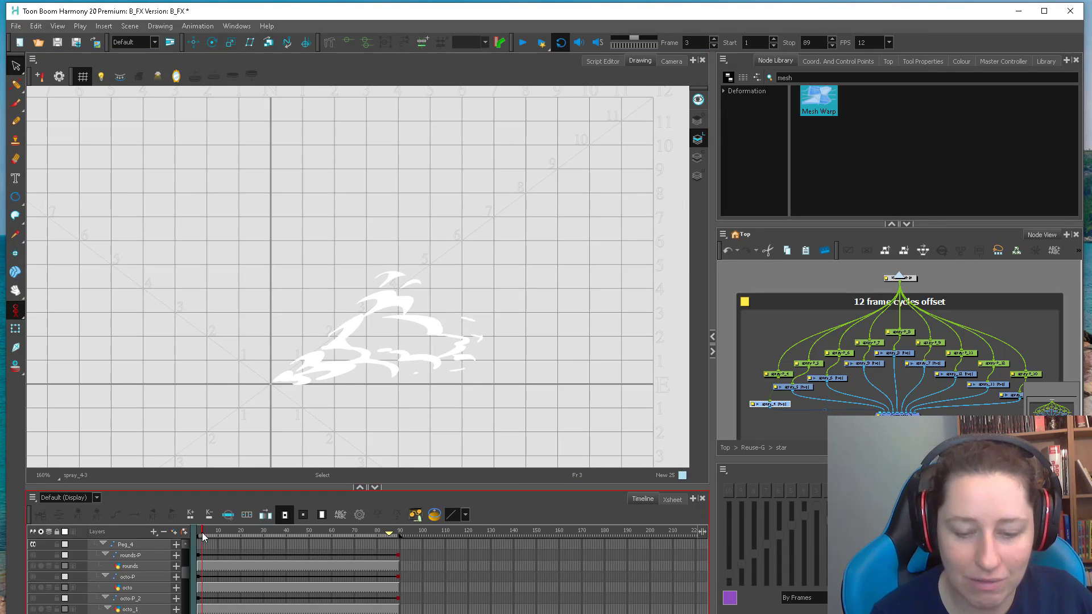
Scrub through the spray_4 drawing cycle up to frame 62 to examine its motion
mouse_move(202, 532)
mouse_down()
mouse_move(374, 531)
mouse_move(330, 534)
mouse_up()
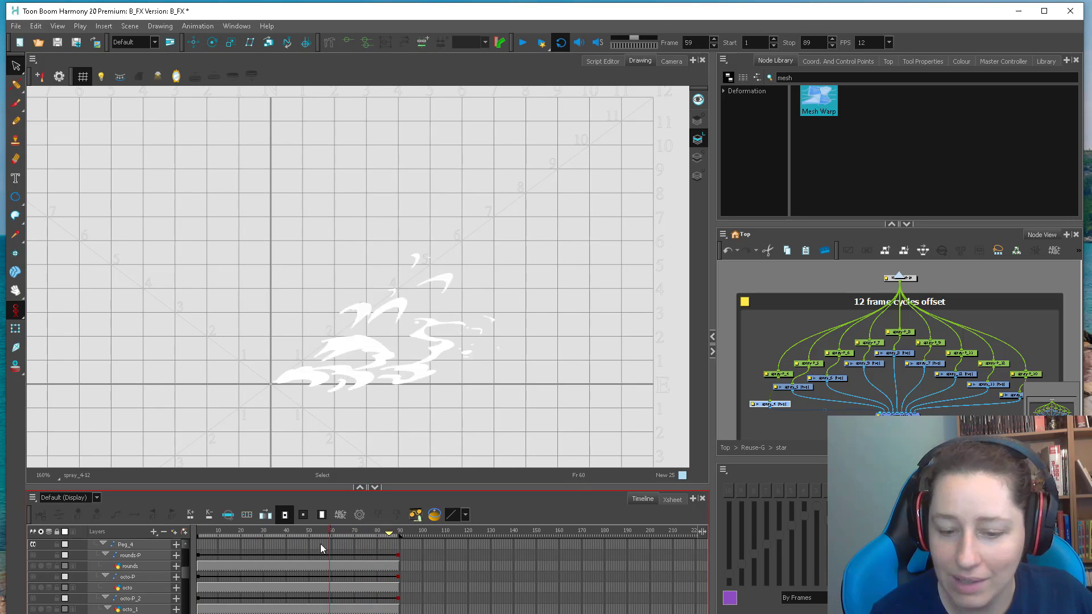
click(337, 533)
click(839, 354)
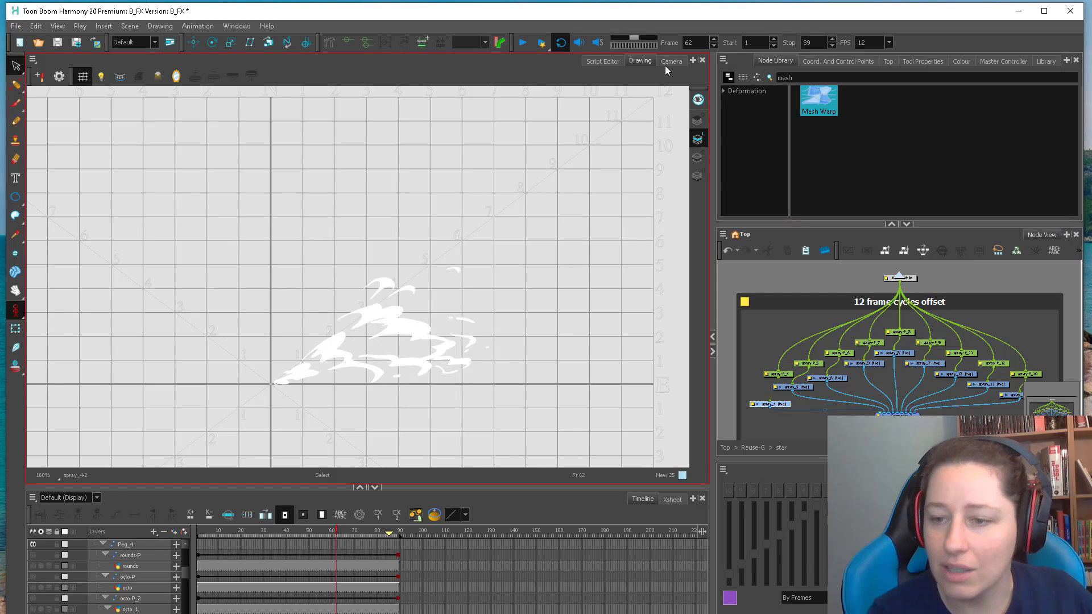
Select spray_5, locate its layer in the enlarged timeline, and set the playback stop frame to 61
click(795, 388)
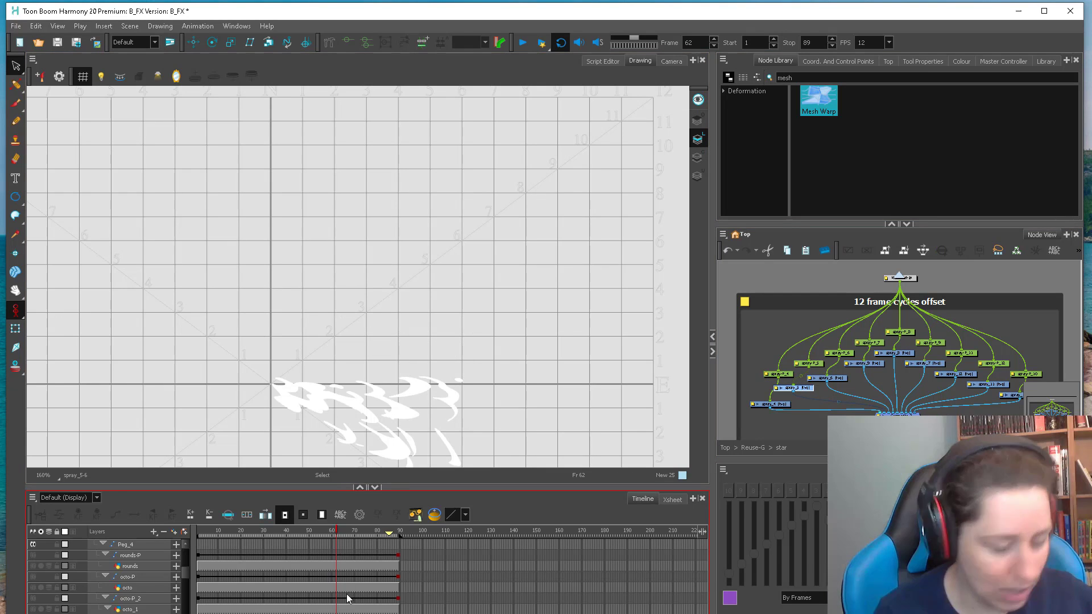
key(o)
drag(349, 487, 360, 399)
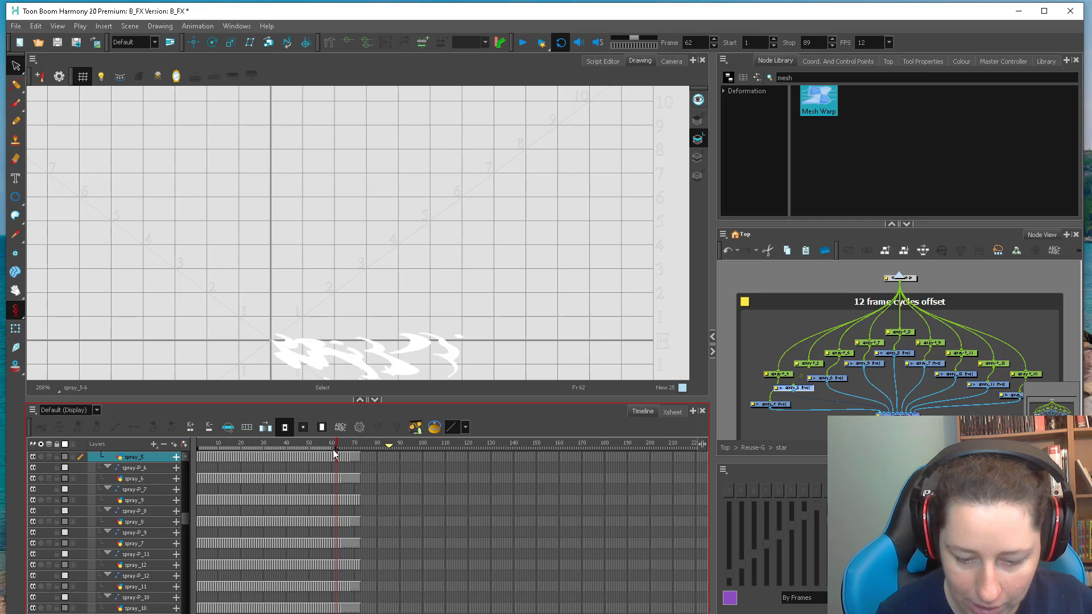
drag(333, 450, 333, 449)
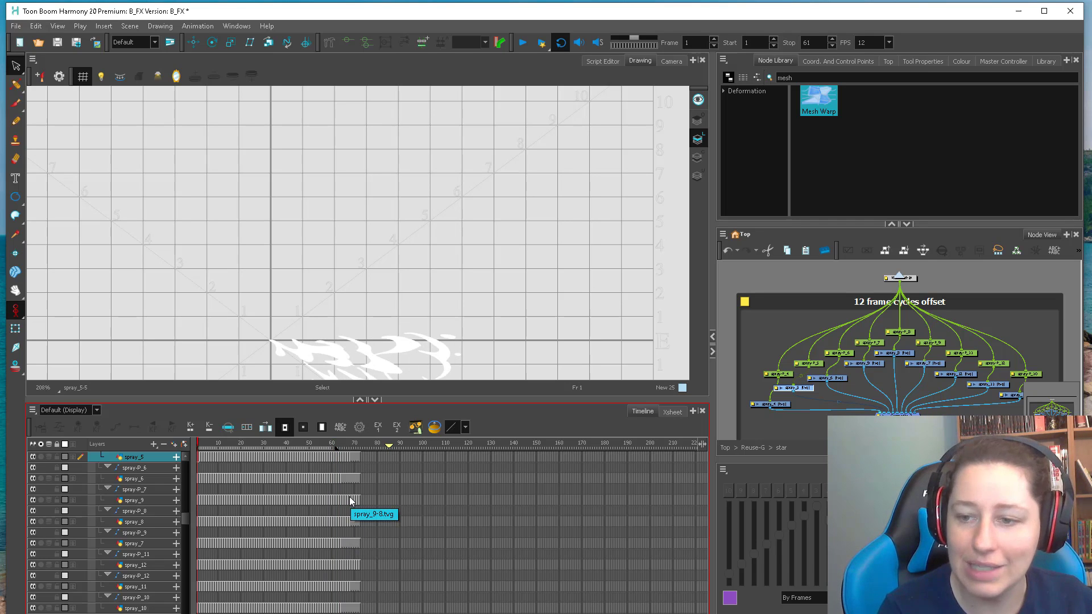
Return to the Camera view with the Transform tool and leave the star group
click(672, 61)
scroll(481, 286, up, 1)
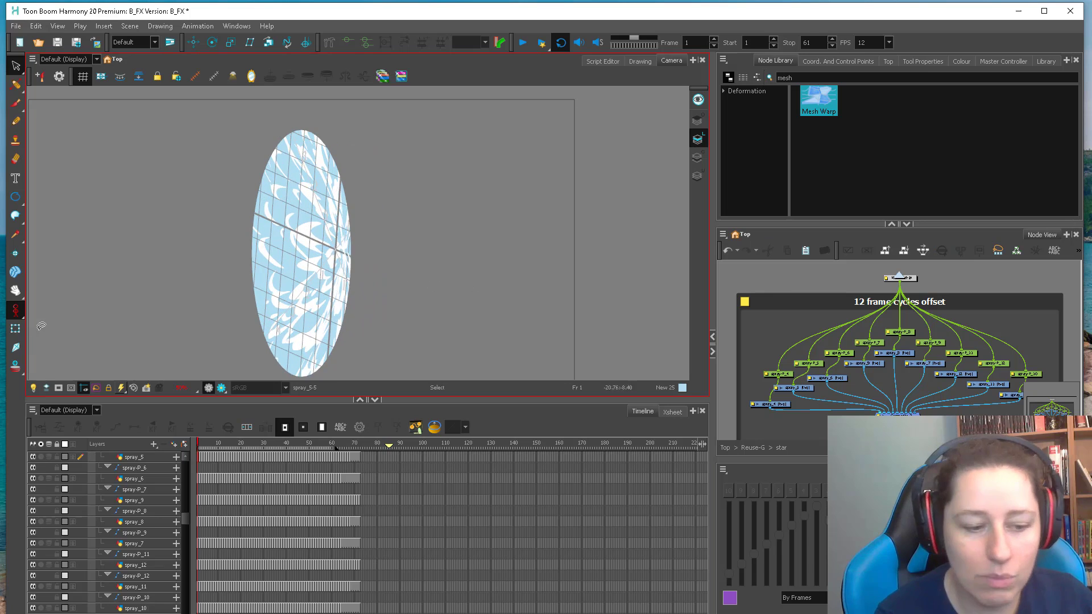
click(15, 329)
click(899, 276)
Reset the squash peg to restore the round portal, and detach and delete the Mesh Warp node
drag(848, 292, 807, 330)
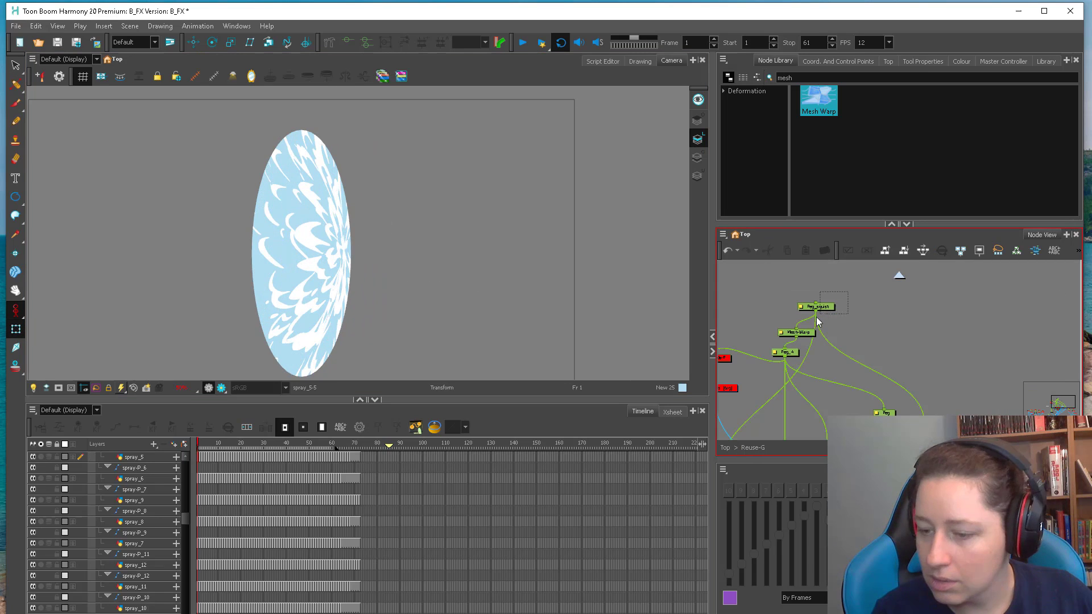
key(r)
click(877, 325)
key(Delete)
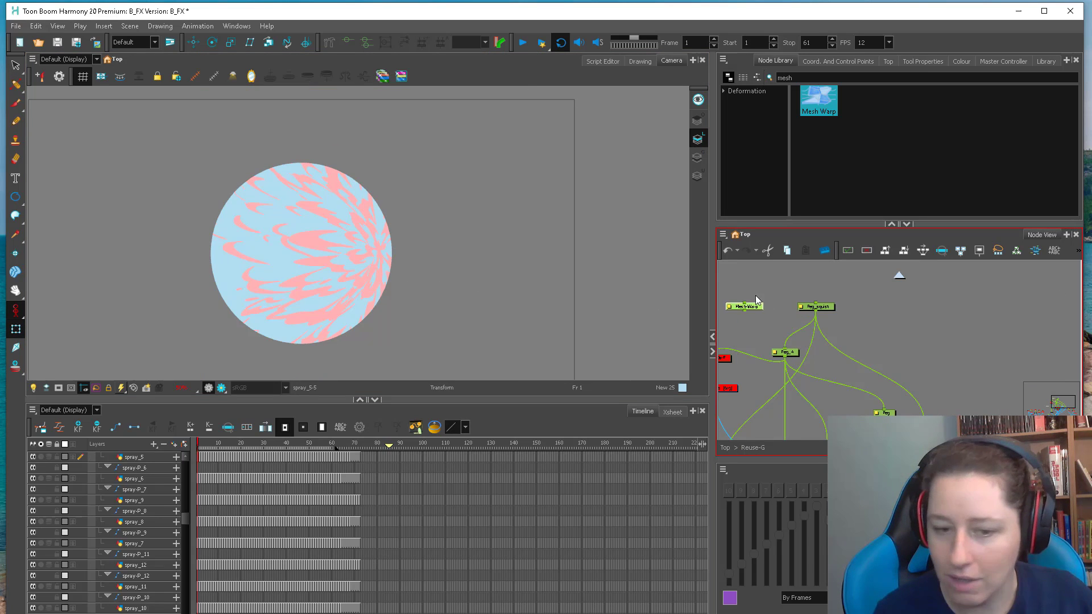
key(ctrl+z)
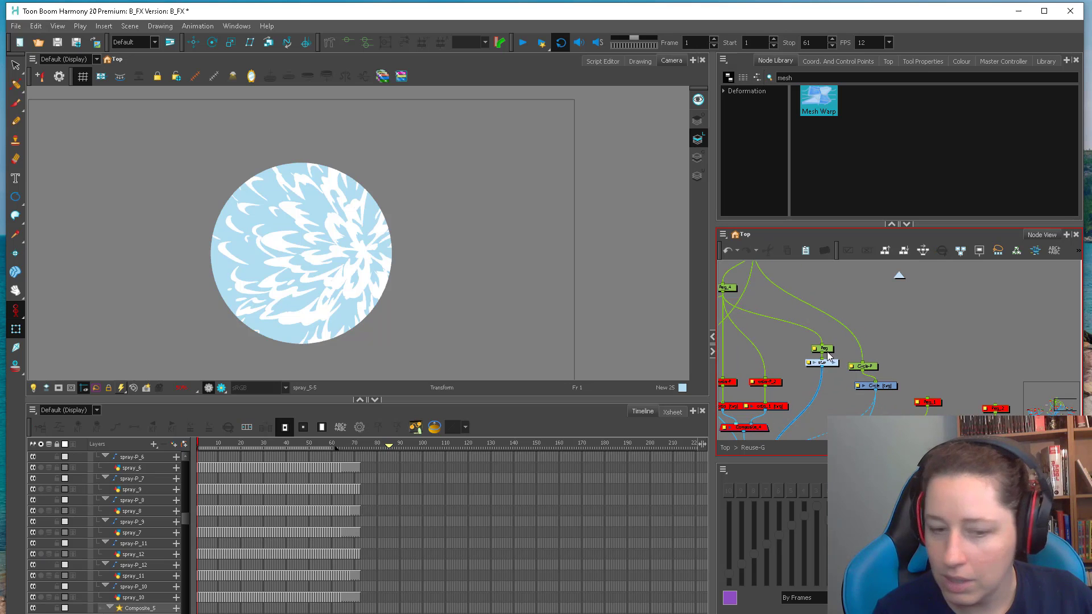
Recentre the star pattern in the circle by resetting its peg, and select one of its spray wedges
click(894, 317)
scroll(433, 310, up, 3)
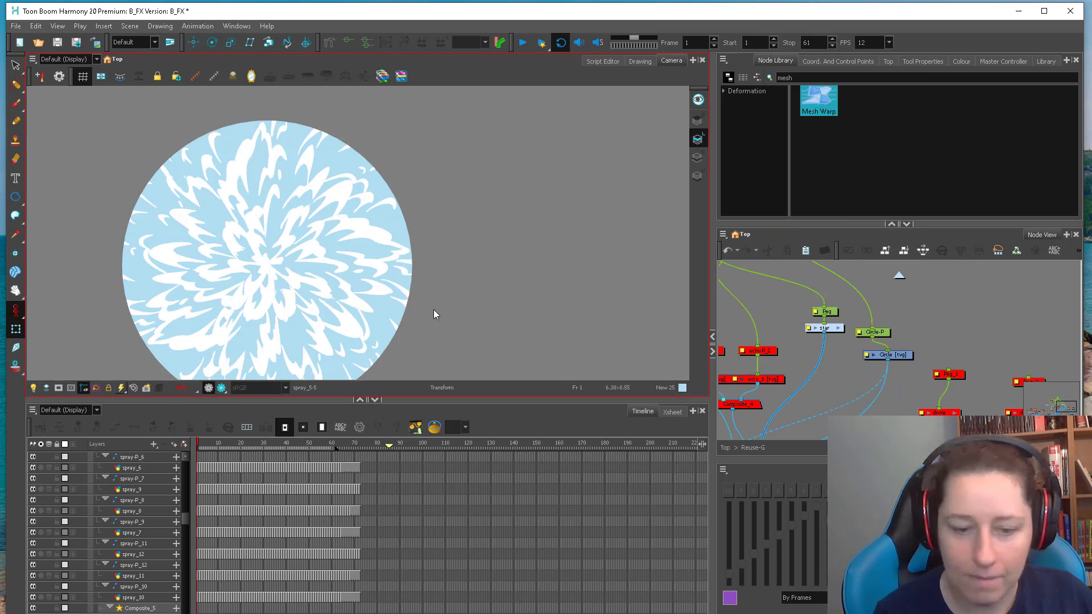
drag(331, 239, 375, 224)
scroll(375, 224, down, 2)
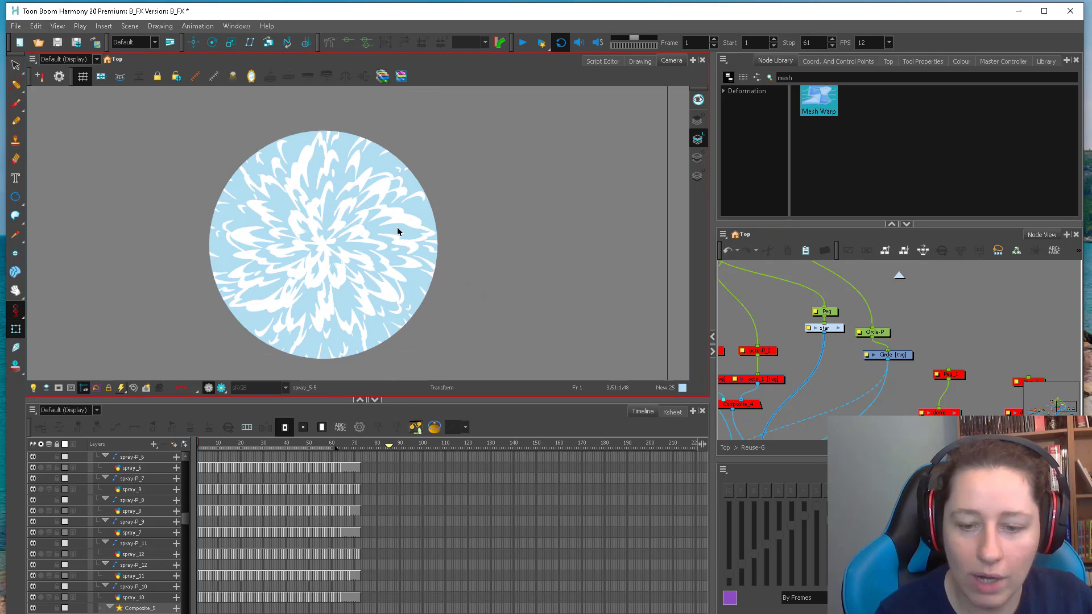
click(414, 216)
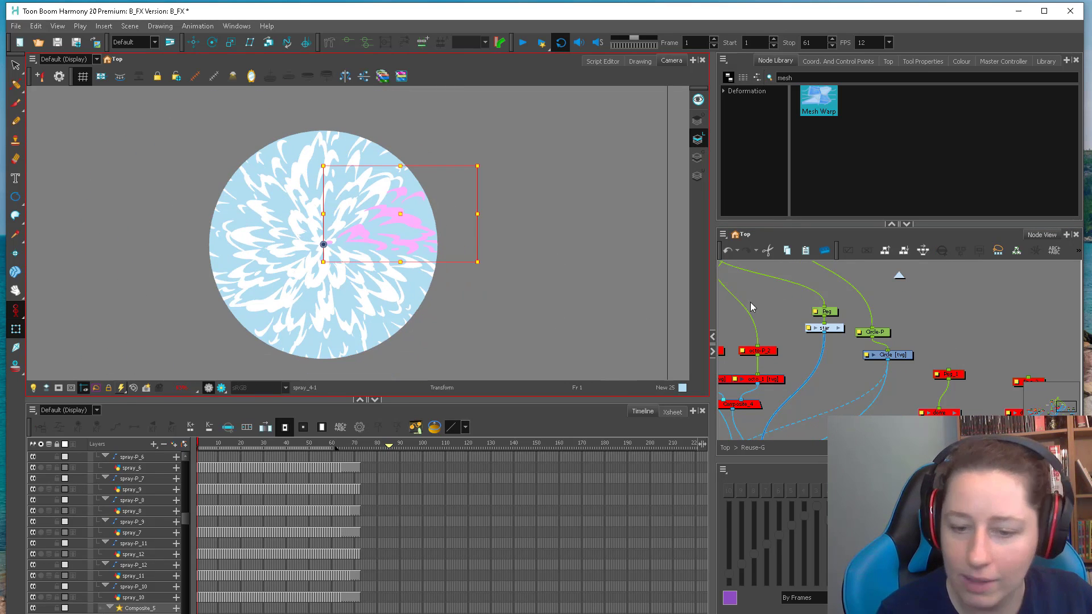
Select the spray_6 wedge, enter the star group, and scrub through that layer's drawings in the Drawing view
drag(219, 449, 255, 447)
click(337, 335)
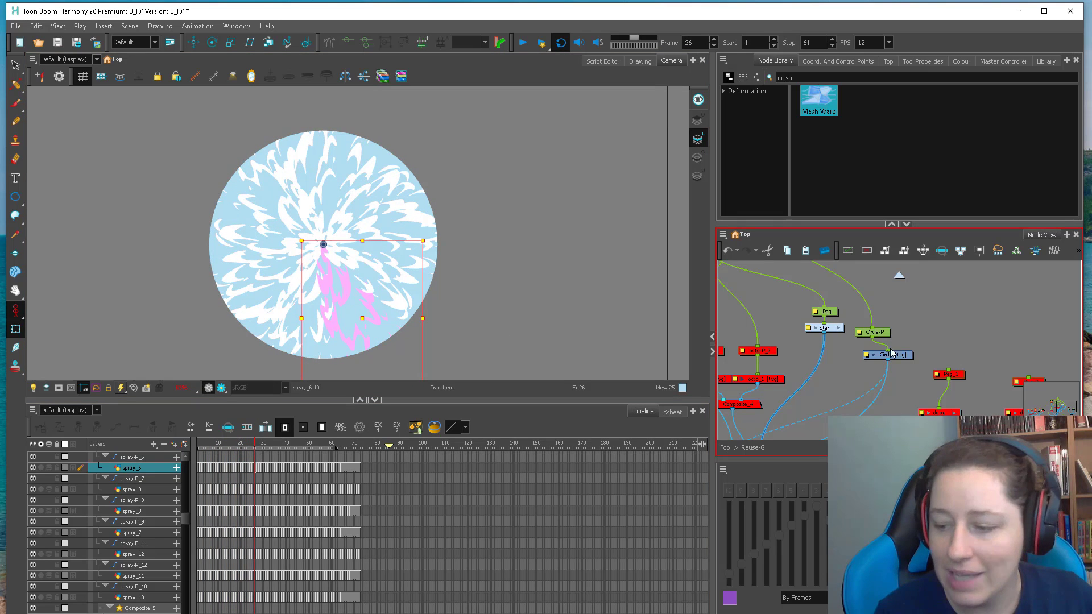
click(838, 328)
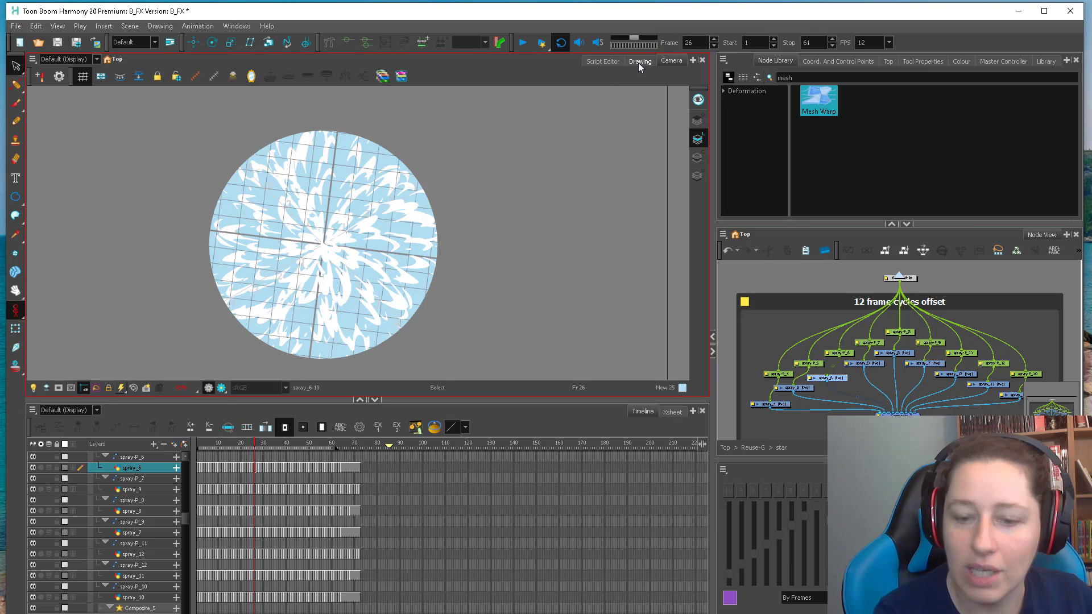
click(639, 61)
scroll(317, 167, down, 3)
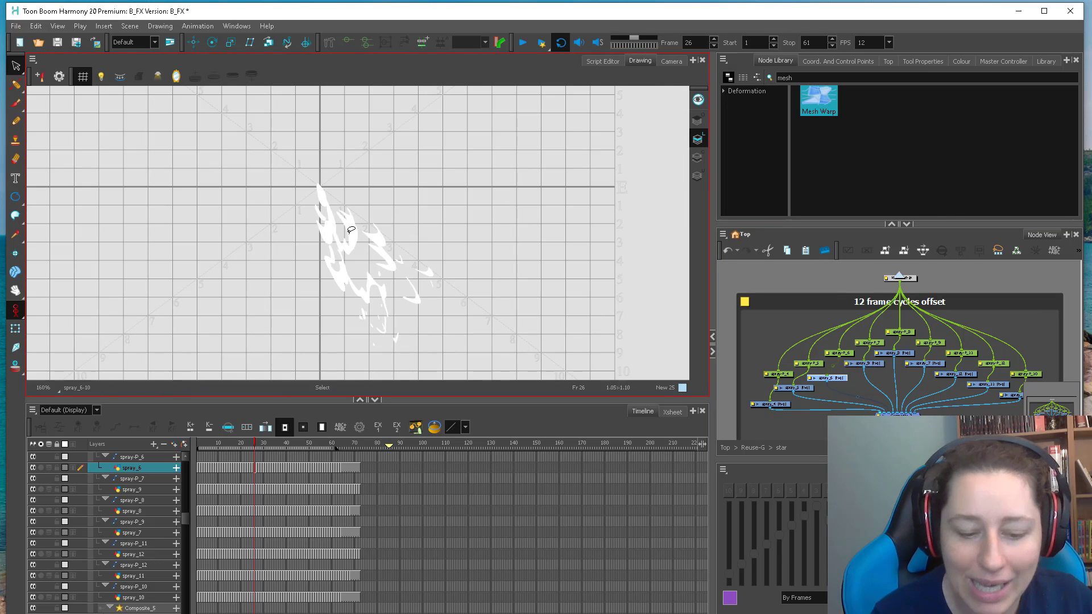
mouse_move(223, 445)
mouse_down()
mouse_move(199, 446)
mouse_move(259, 448)
mouse_up()
Try to rotate all of spray_9's drawings downward with the Reposition All Drawings tool, and undo the rotation
click(876, 364)
drag(391, 204, 386, 250)
click(18, 67)
click(100, 91)
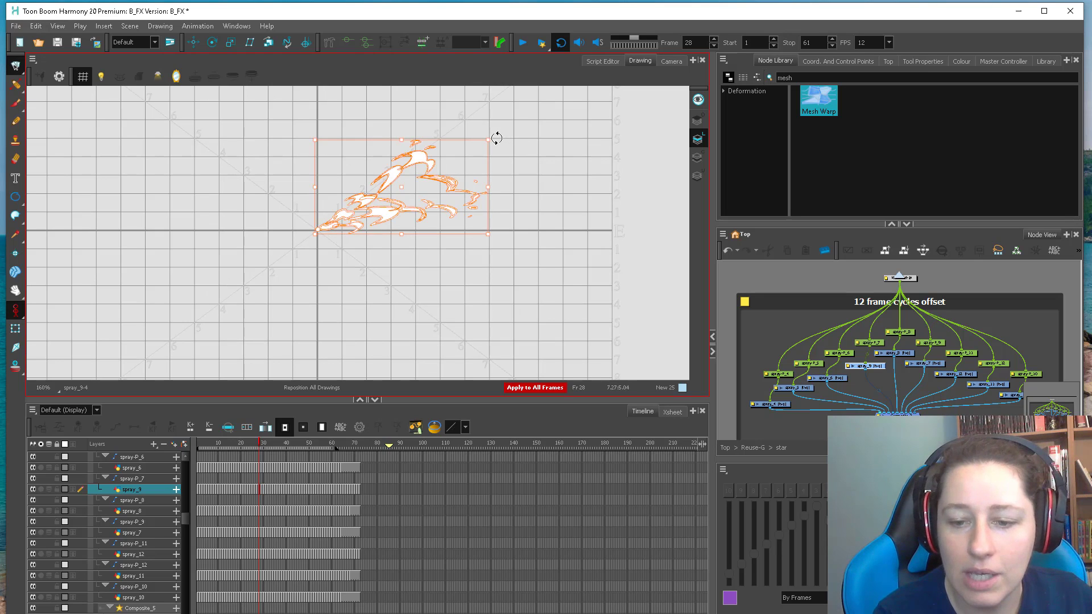
drag(495, 138, 425, 360)
key(ctrl+z)
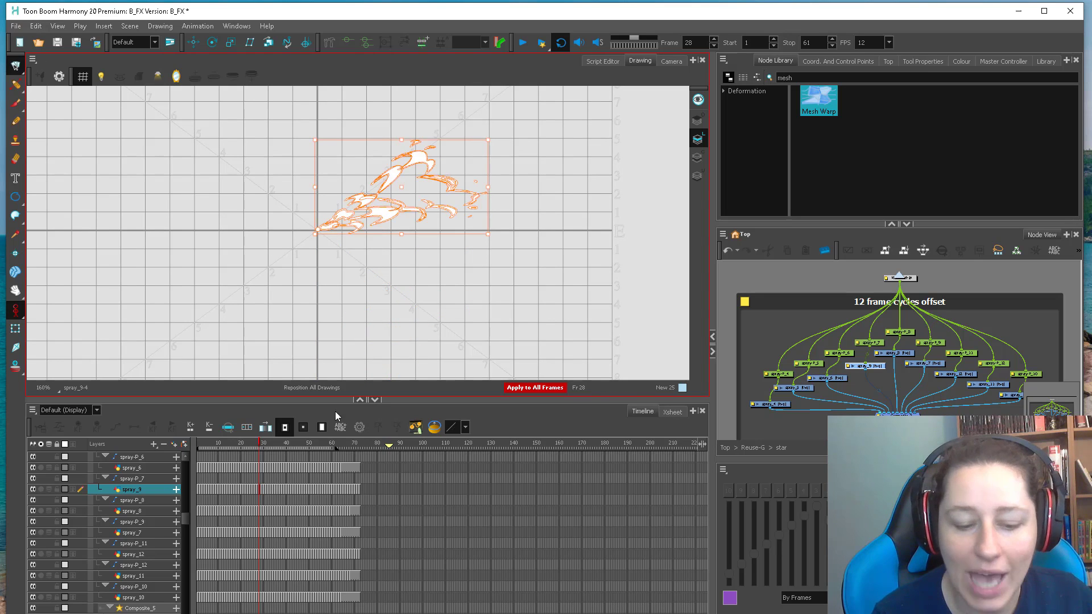
Scrub through spray_9's drawing cycle and return to the Camera view with the Select tool
mouse_move(259, 446)
mouse_down()
mouse_move(218, 447)
mouse_move(295, 453)
mouse_move(159, 469)
mouse_move(226, 440)
mouse_up()
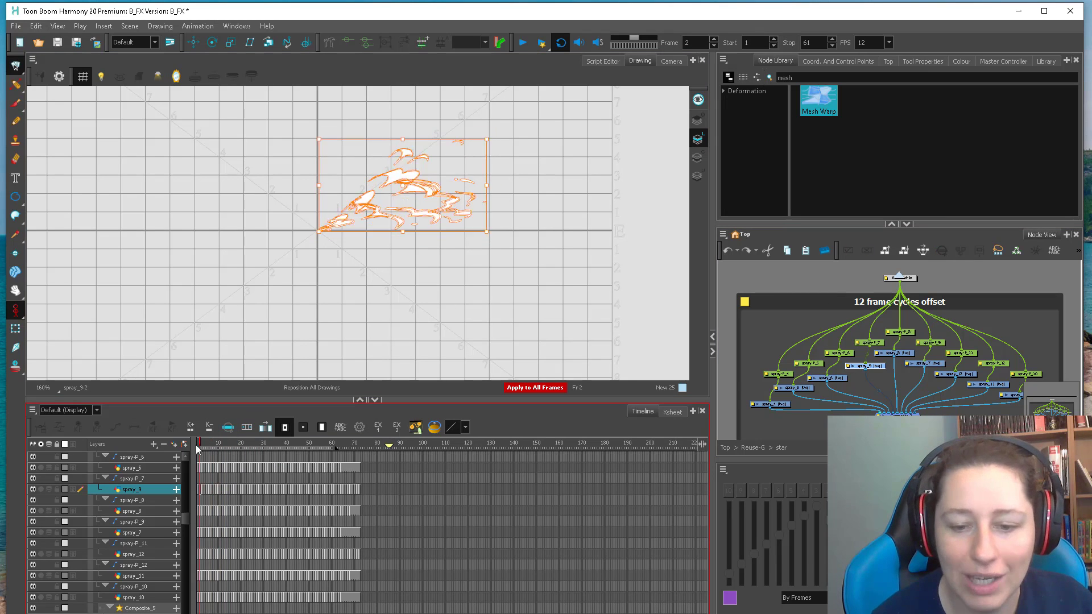
mouse_move(229, 446)
mouse_down()
mouse_move(213, 446)
mouse_move(330, 437)
mouse_up()
key(2)
key(2)
drag(409, 277, 387, 364)
click(458, 293)
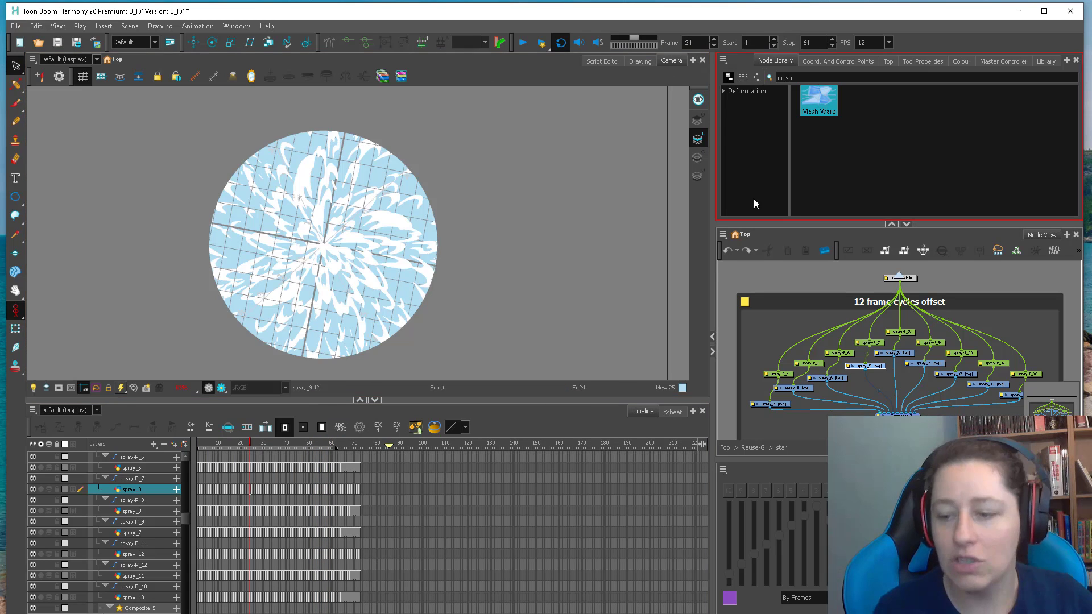
Deselect the spray layer, switch to the Transform tool, and play the portal's looping star animation in the Camera view
click(565, 280)
key(1)
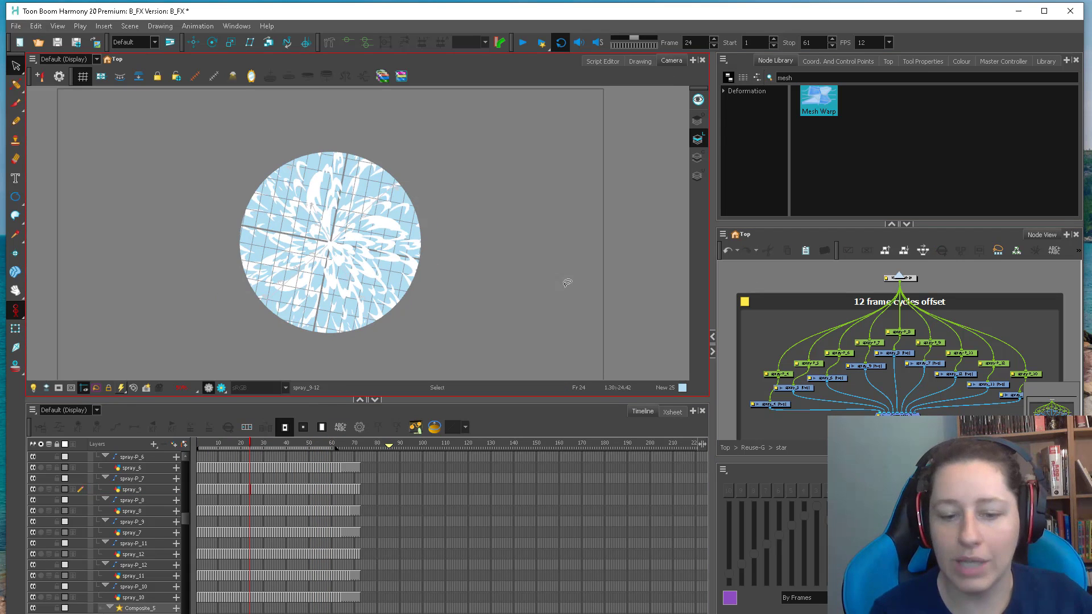
click(15, 329)
click(522, 45)
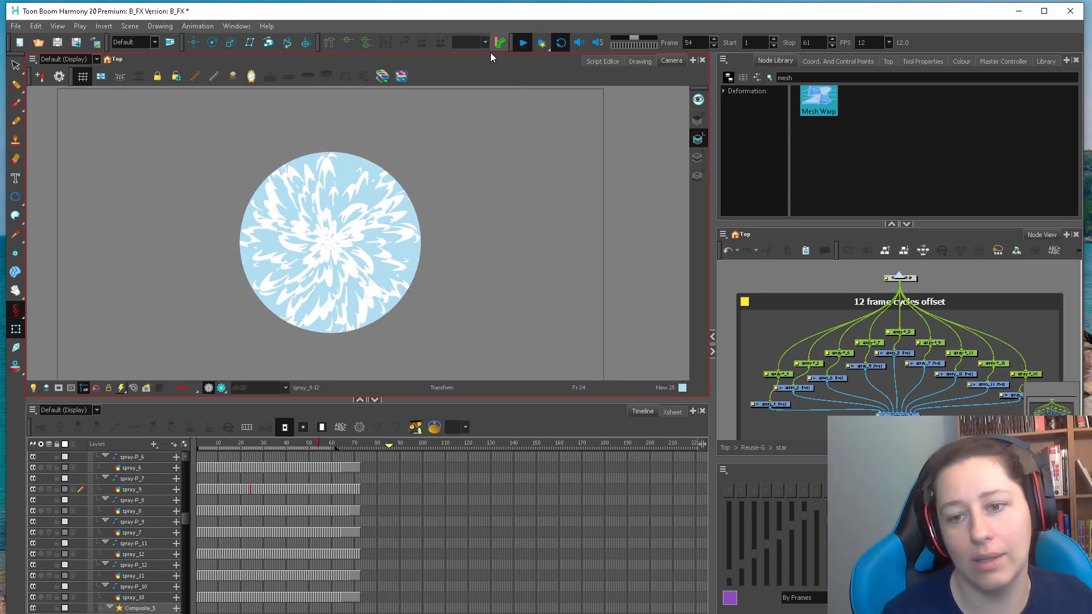
click(523, 42)
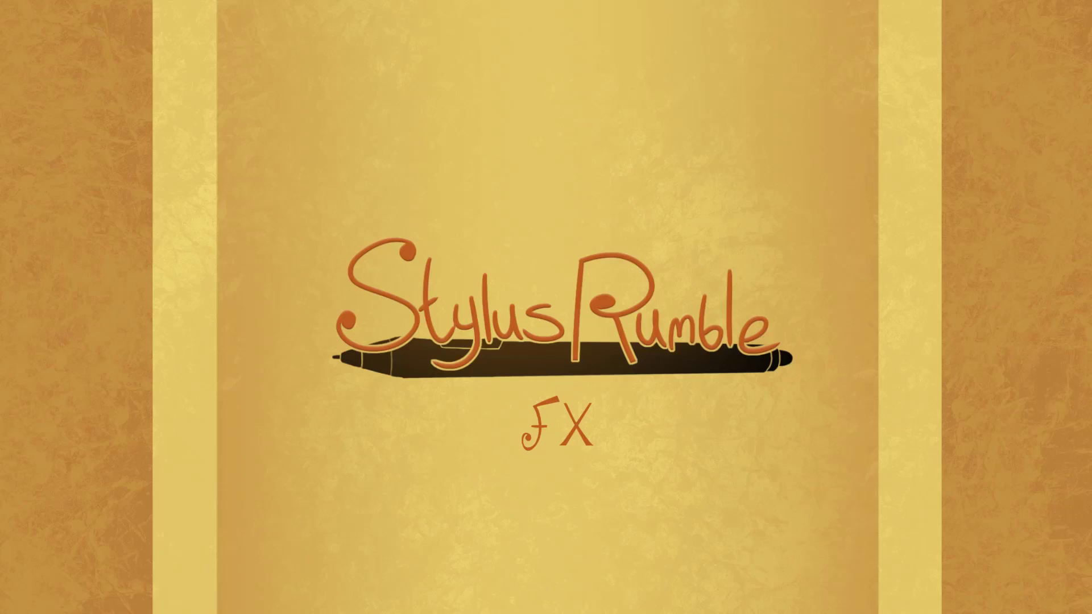